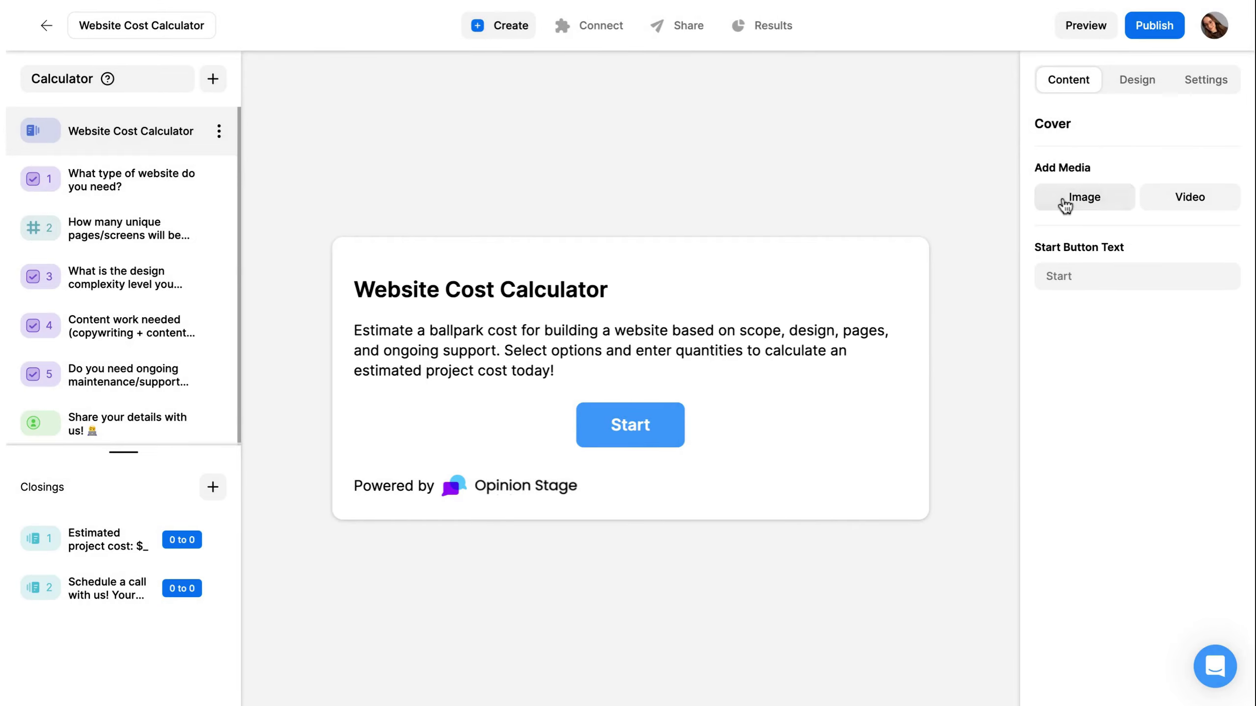
- Add a free-to-use laptop-on-desk photo from My Files to the cover card, skipping the crop
{"action": "left_click", "coordinate": [1066, 202]}
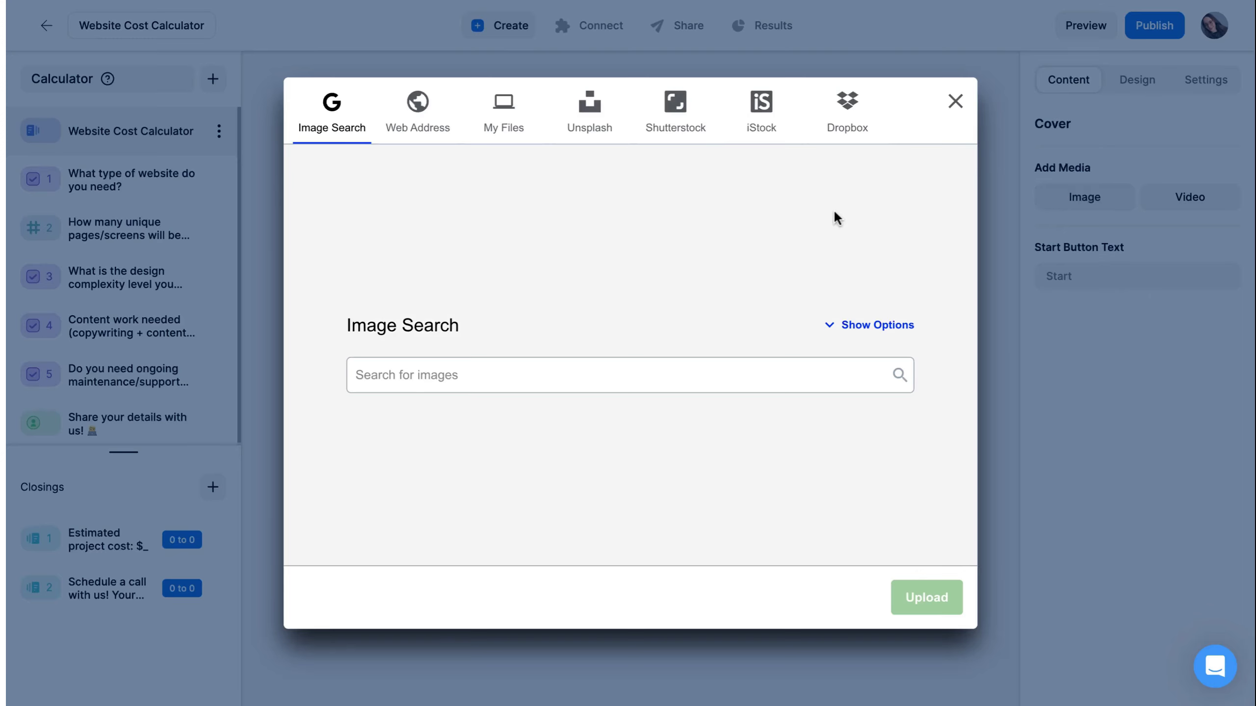
{"action": "left_click", "coordinate": [866, 327]}
{"action": "left_click", "coordinate": [787, 347]}
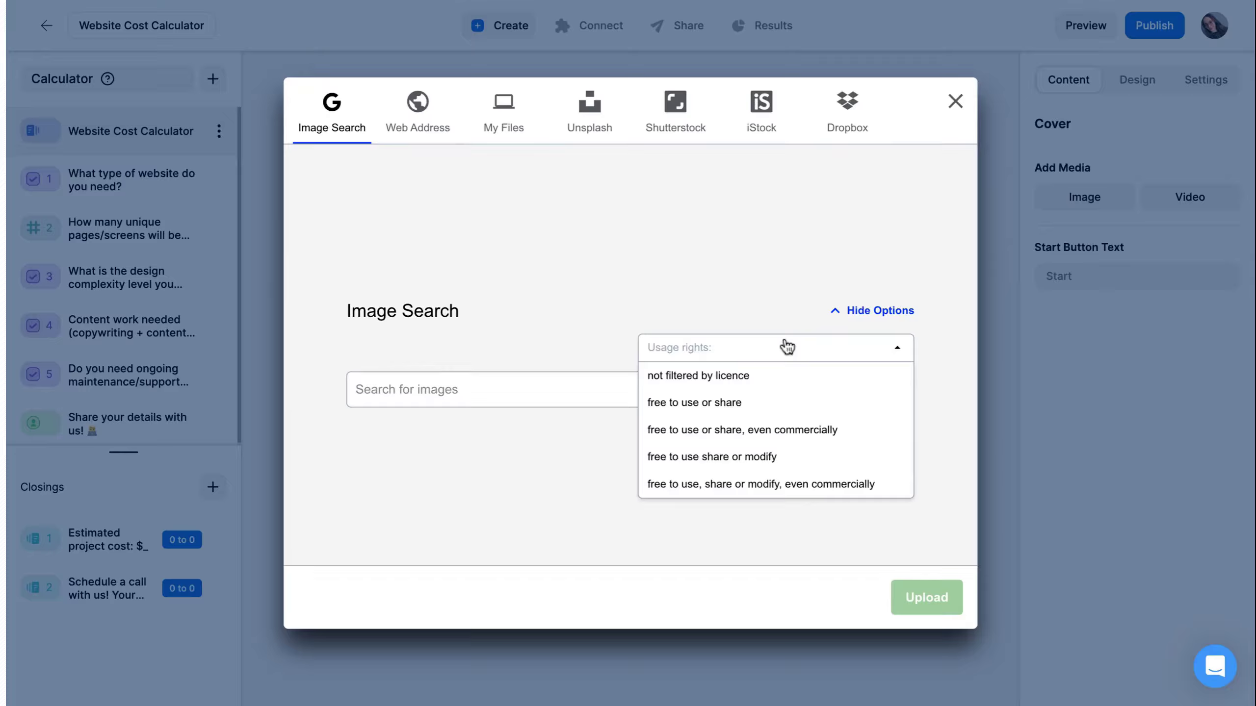
{"action": "left_click", "coordinate": [704, 404]}
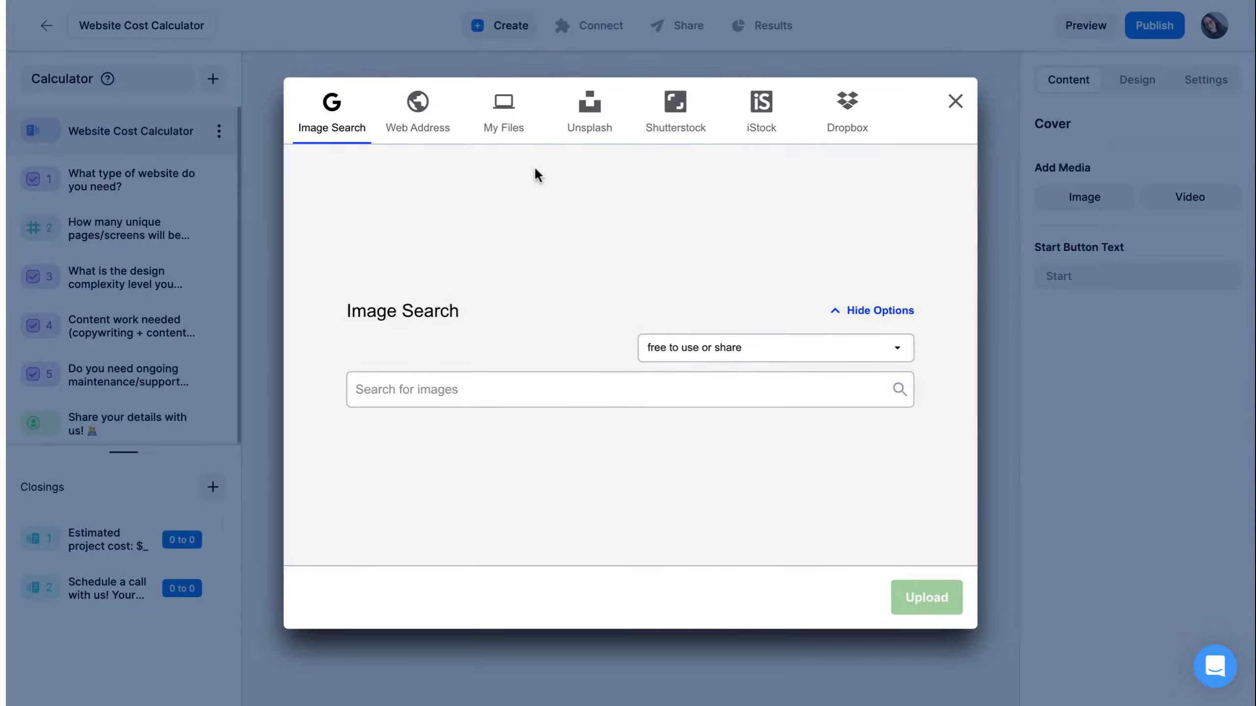
{"action": "left_click", "coordinate": [513, 130]}
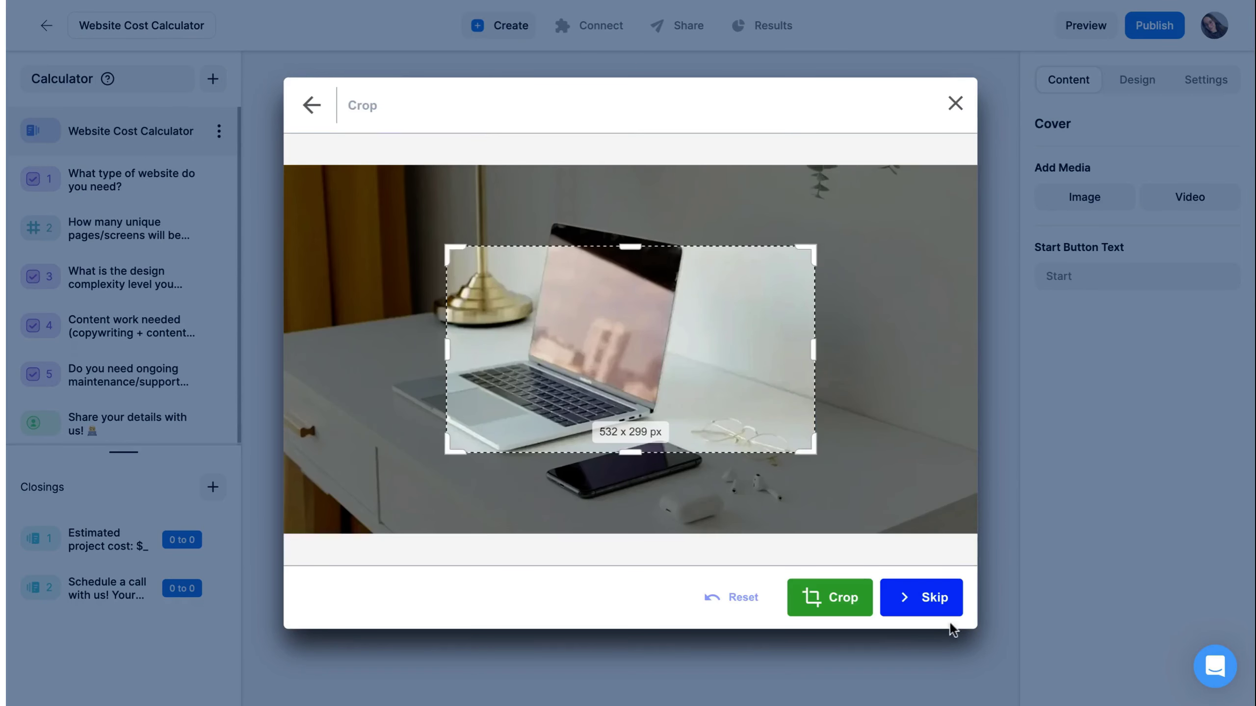
{"action": "left_click", "coordinate": [945, 607]}
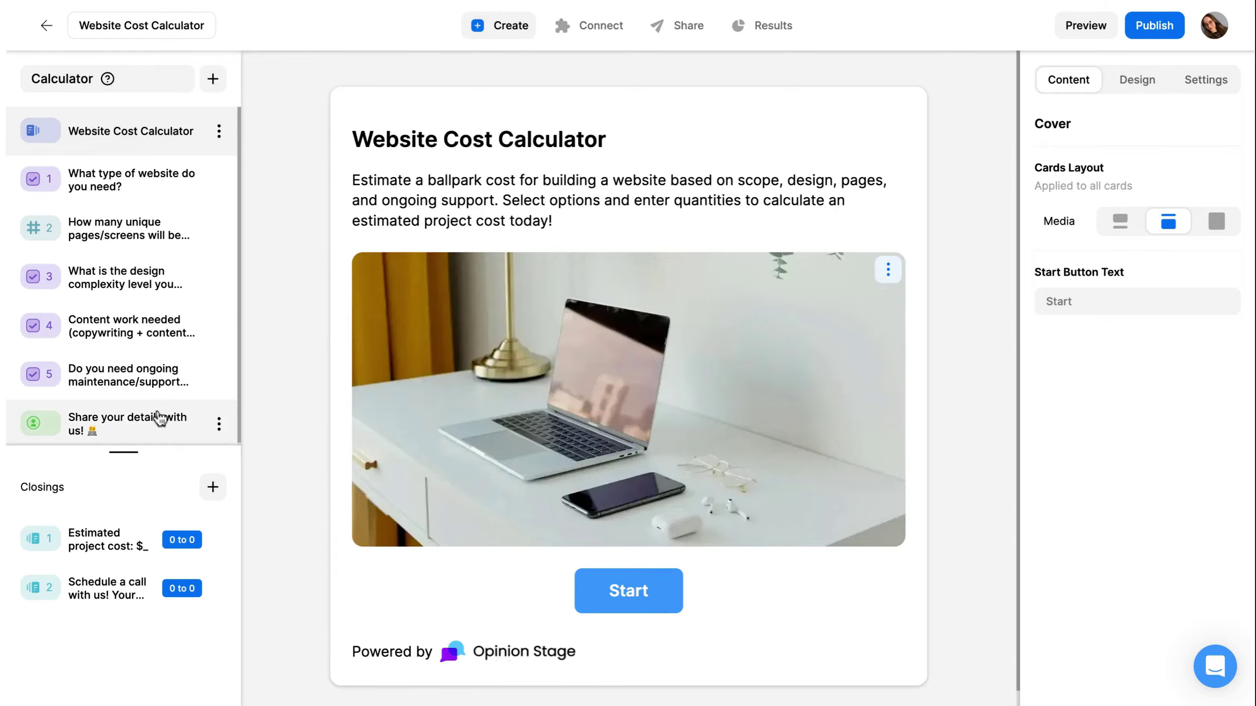
- Check the Share your details form, then open question 2 on the number of unique pages/screens
{"action": "left_click", "coordinate": [170, 421]}
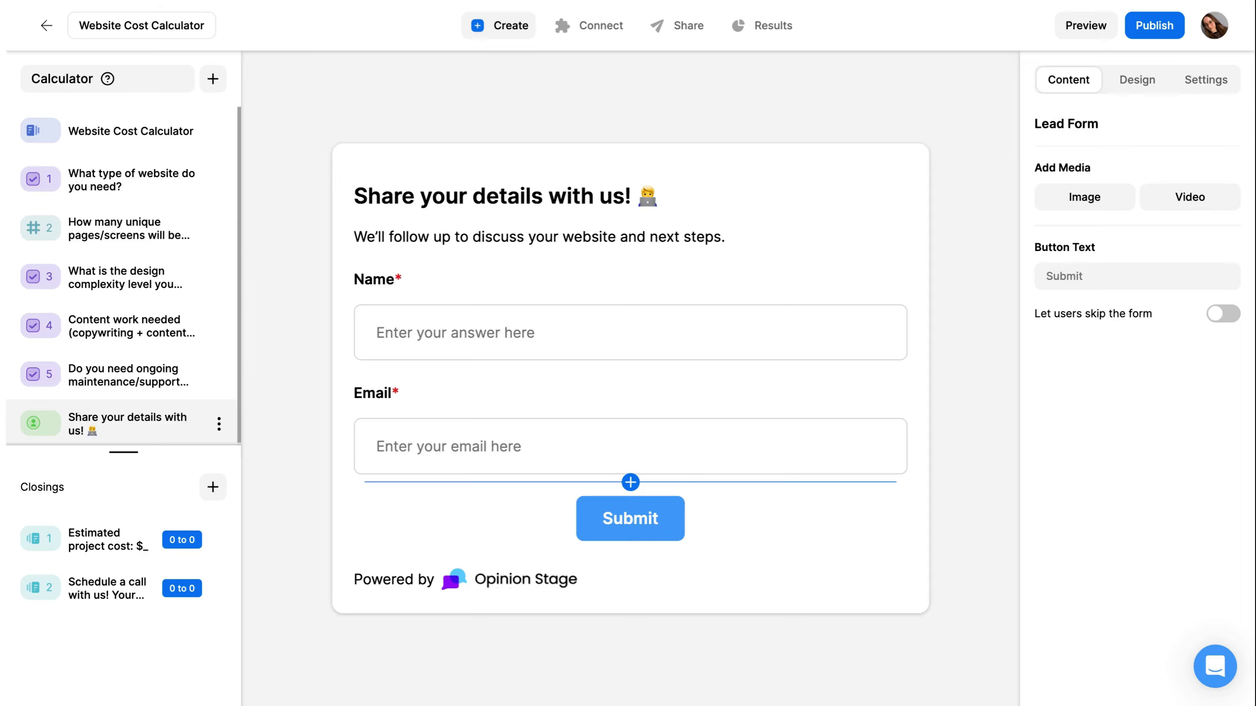
{"action": "left_click", "coordinate": [163, 239]}
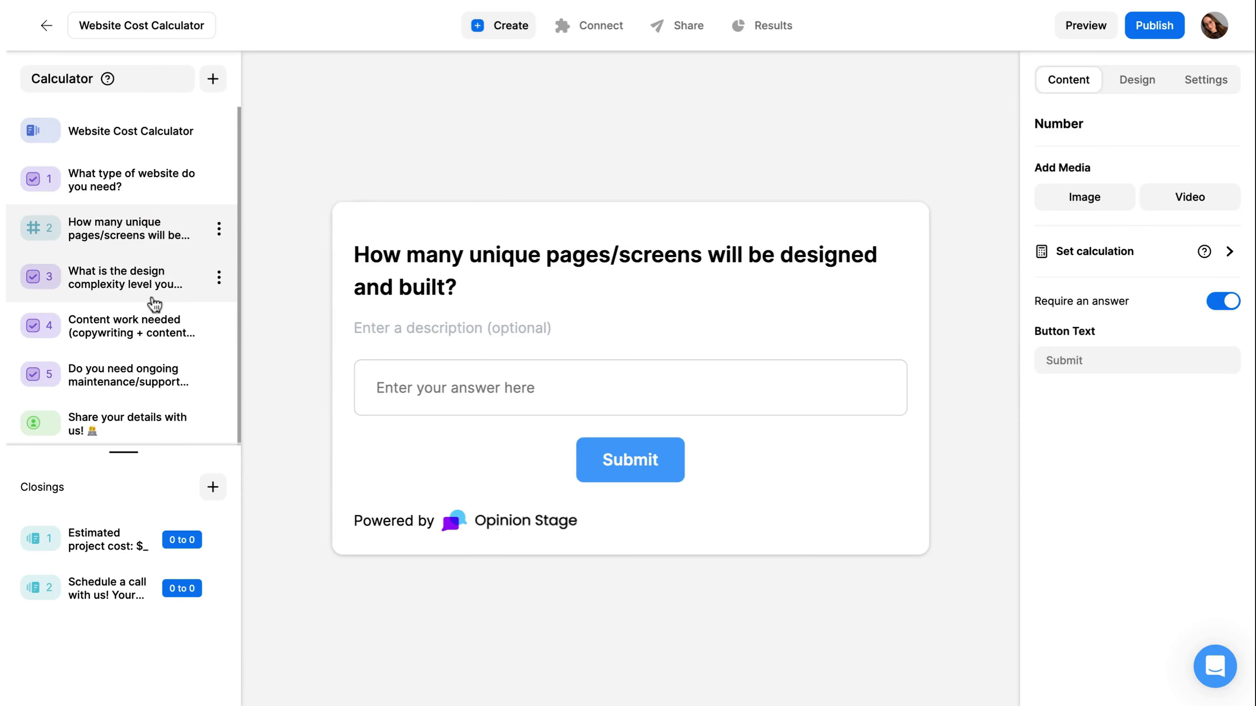
- Open question 3's calculation settings to view design complexity scores 0, 1500, 4000 and 8000
{"action": "left_click", "coordinate": [232, 299]}
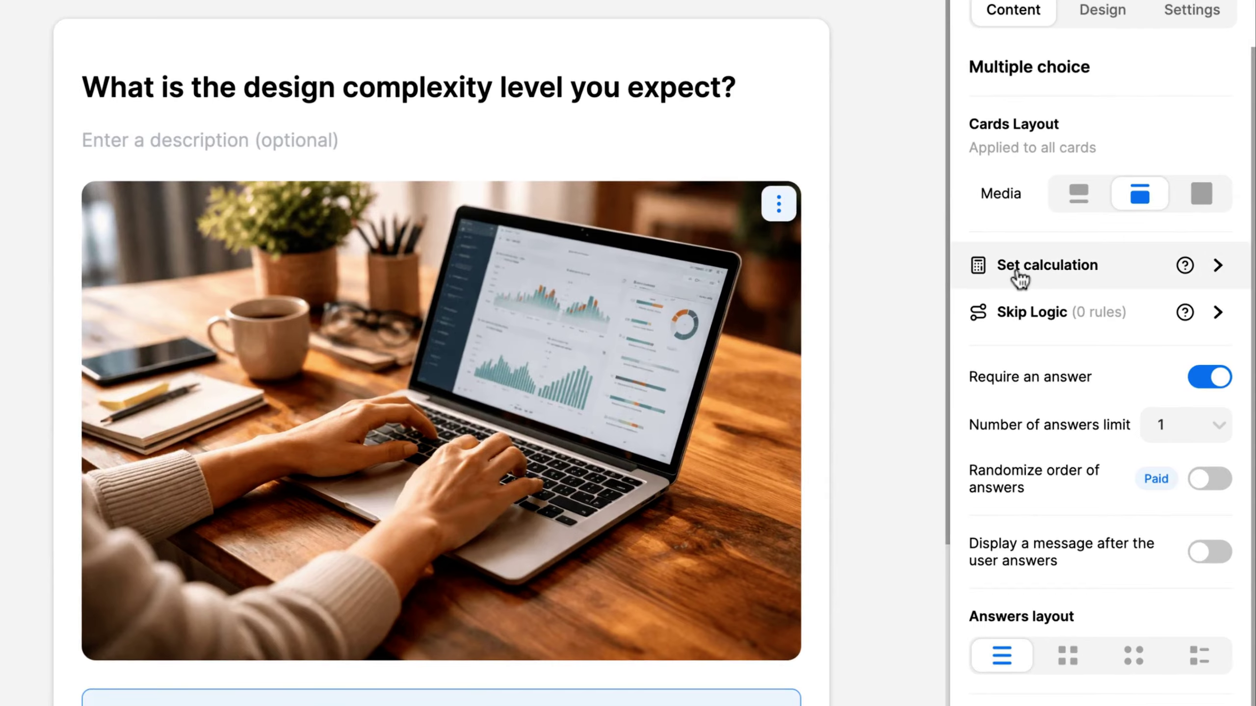
{"action": "left_click", "coordinate": [1017, 276]}
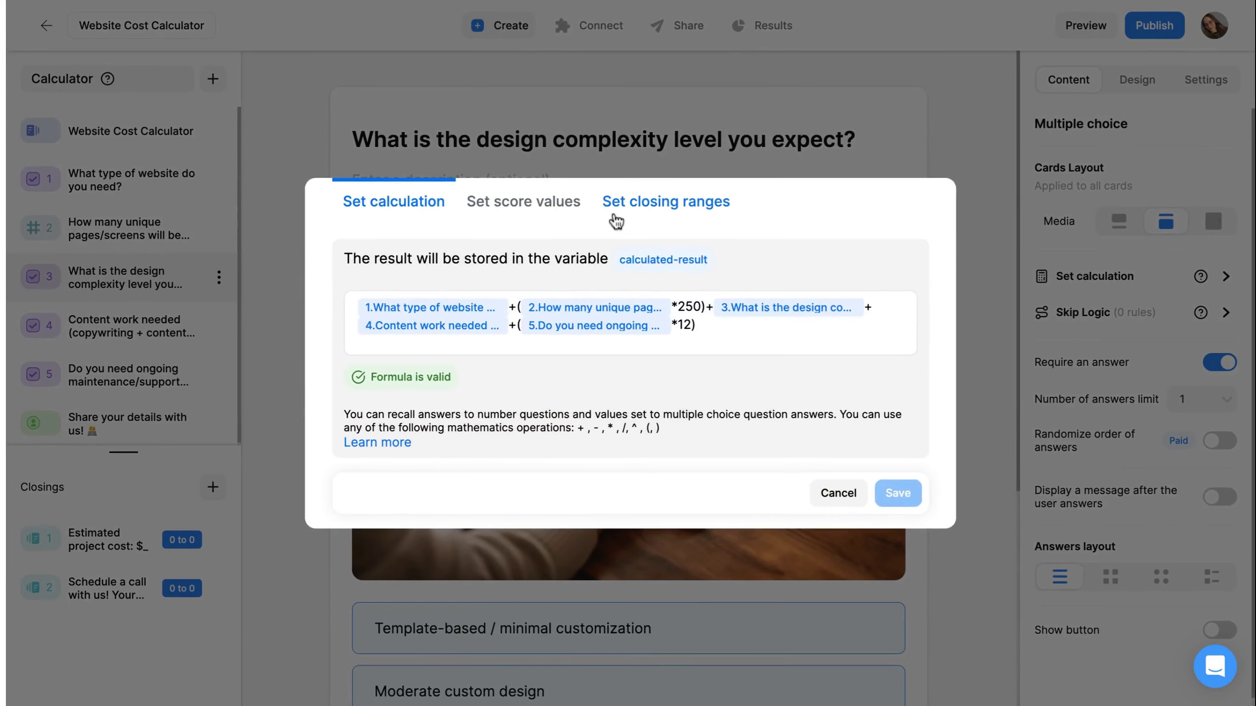
{"action": "left_click", "coordinate": [324, 171]}
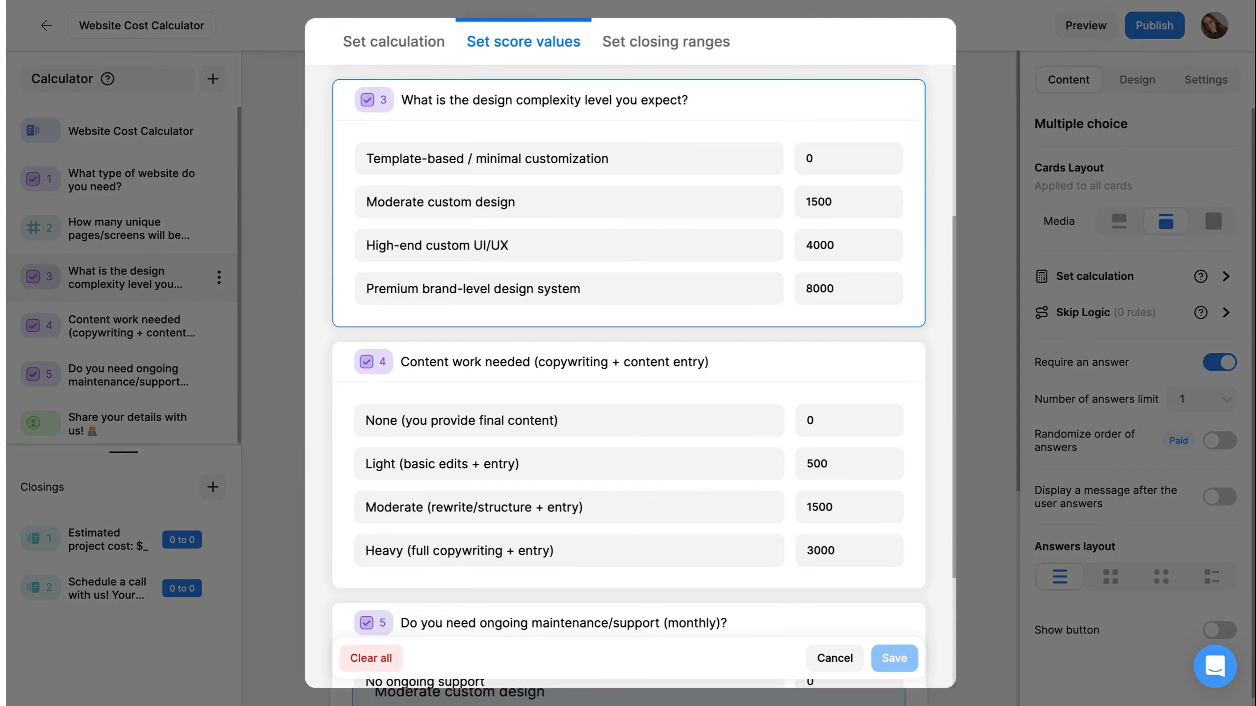
- Try adding '+@' to the calculation formula, remove it again, and cancel the dialog
{"action": "left_click", "coordinate": [938, 88]}
{"action": "left_click", "coordinate": [391, 44]}
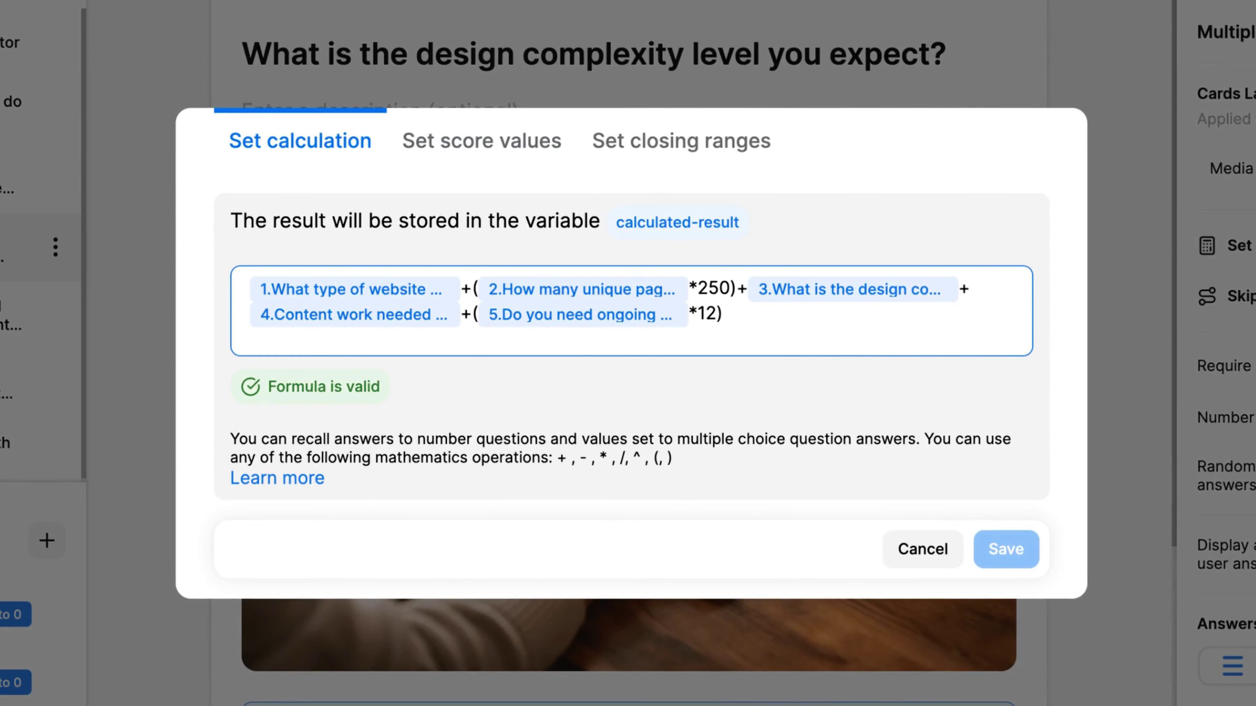
{"action": "left_click", "coordinate": [771, 323]}
{"action": "type", "text": "+@"}
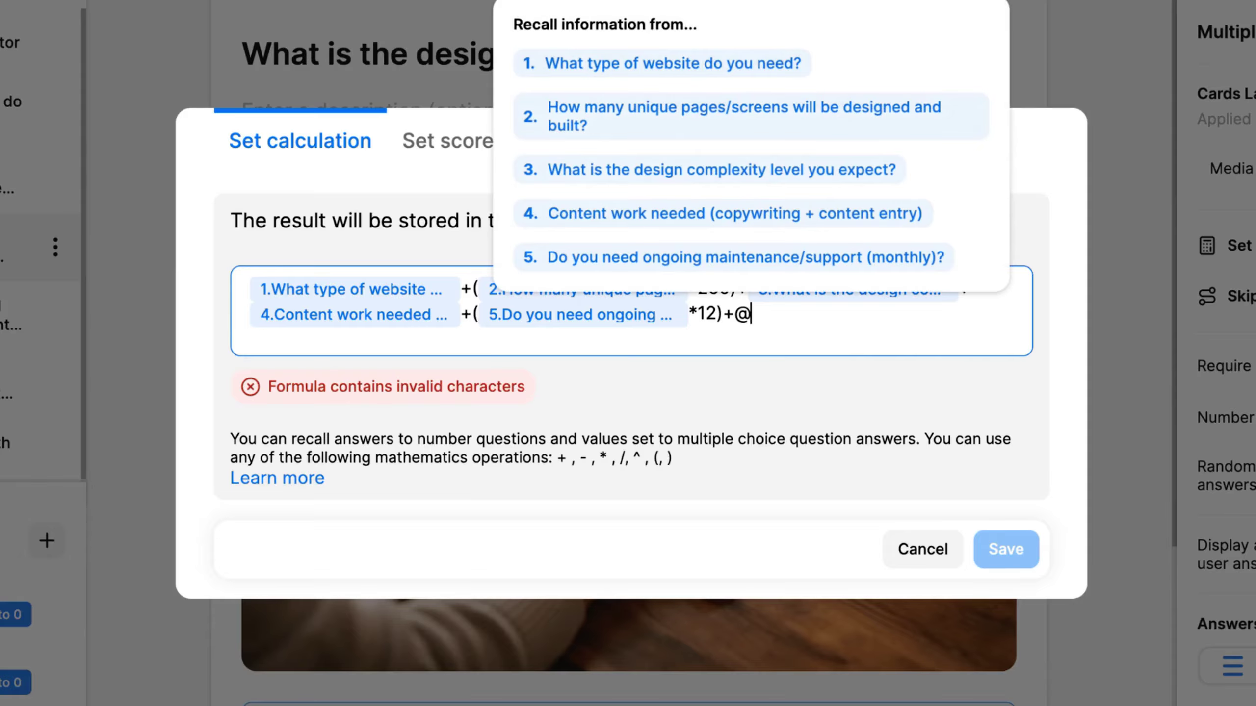
{"action": "left_click", "coordinate": [776, 318]}
{"action": "key", "text": "BackSpace"}
{"action": "key", "text": "BackSpace"}
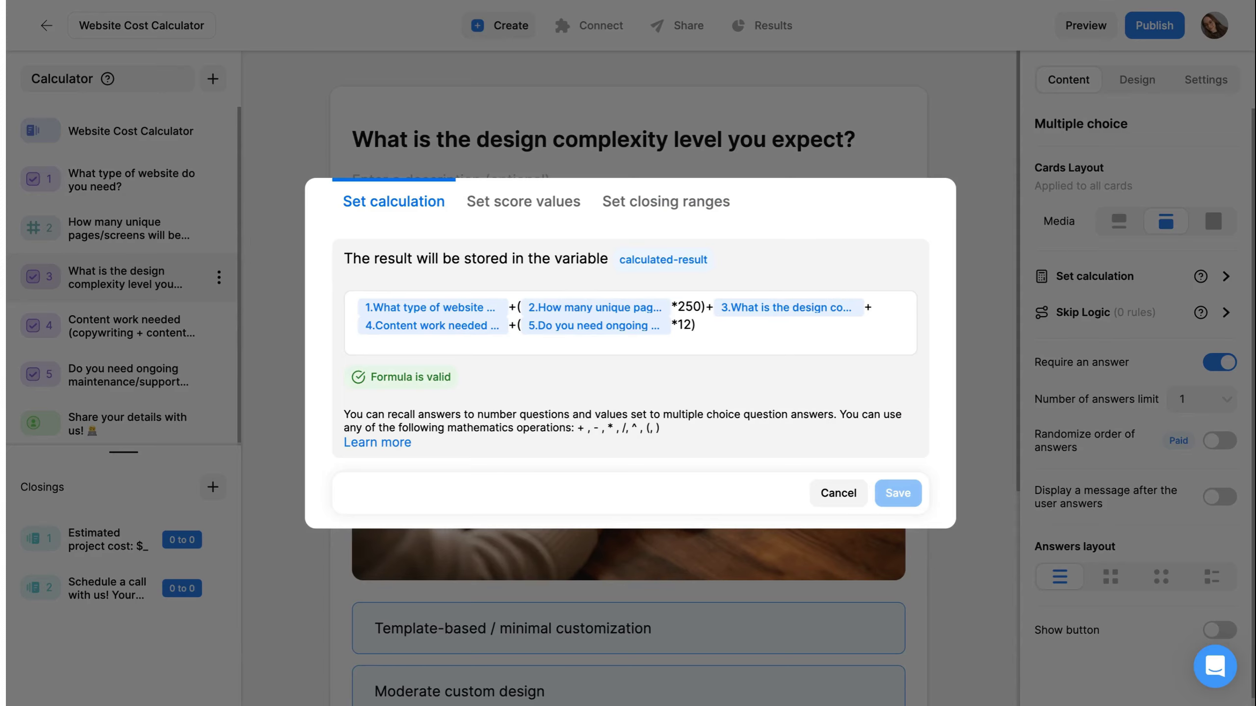
{"action": "left_click", "coordinate": [989, 363]}
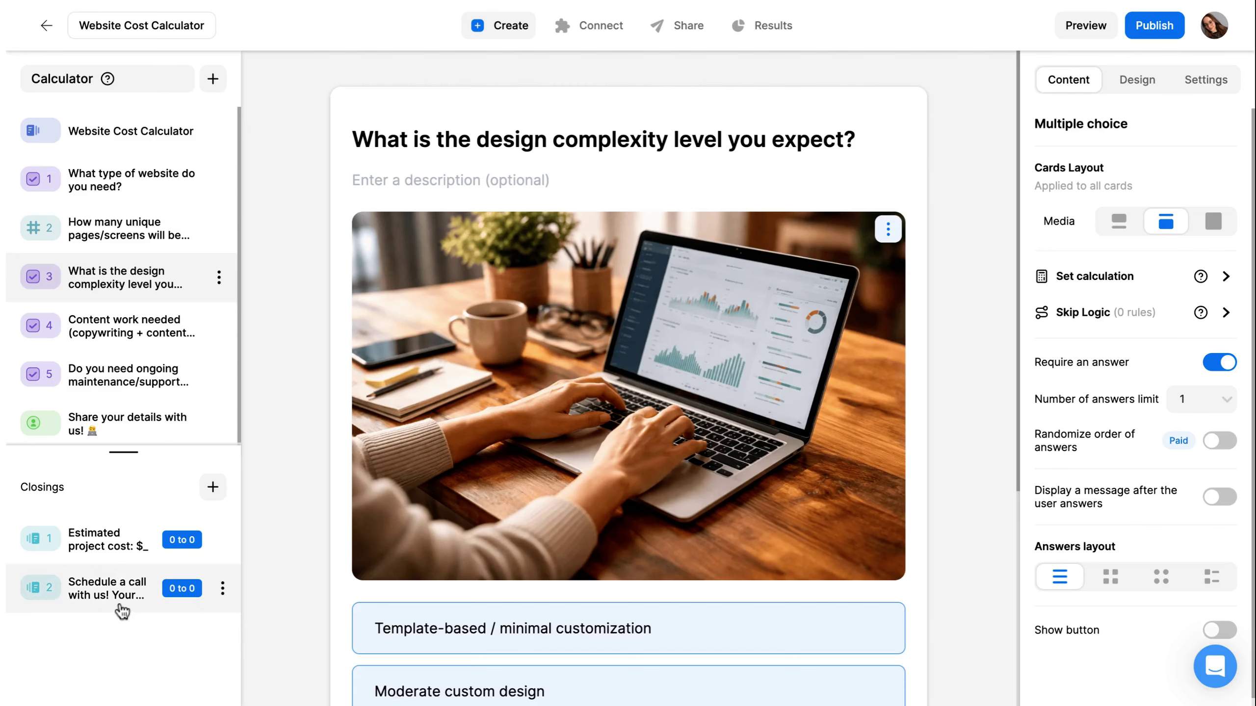
- Open closing 2, 'Schedule a call with us!', and scroll down to its Set a Call With Us button
{"action": "left_click", "coordinate": [121, 604]}
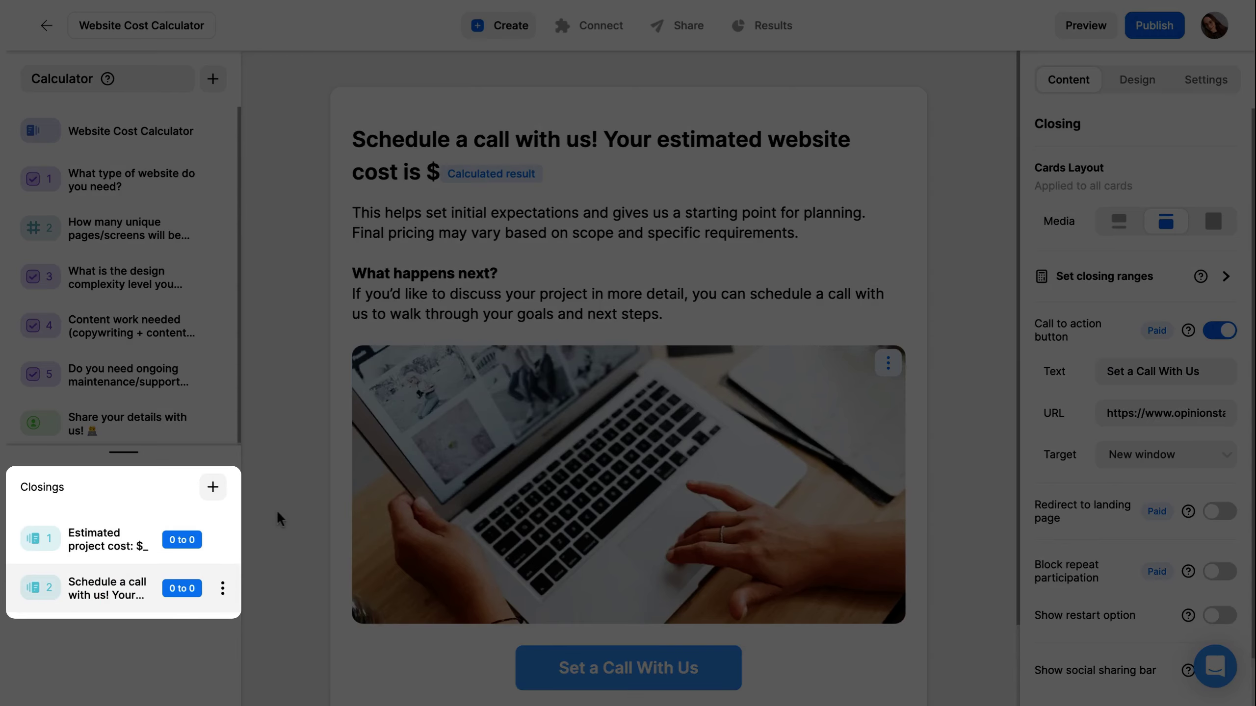
{"action": "scroll", "coordinate": [277, 510], "scroll_direction": "down", "scroll_amount": 1}
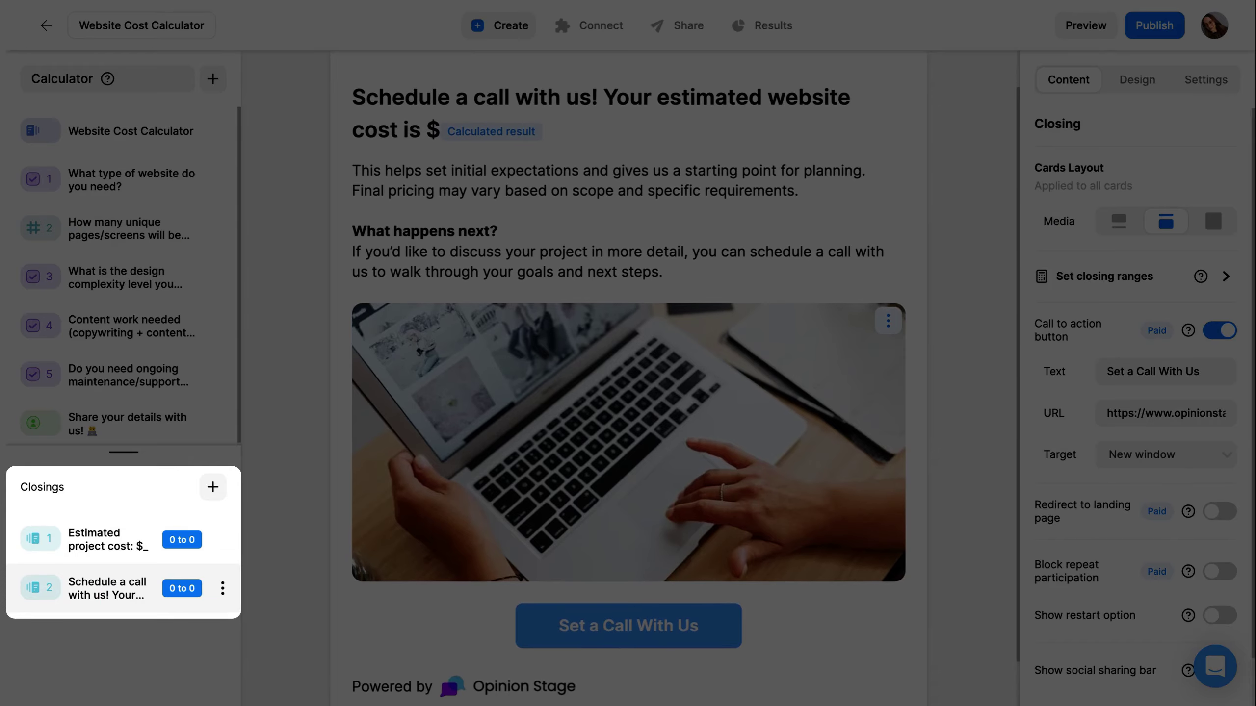
{"action": "scroll", "coordinate": [628, 376], "scroll_direction": "down", "scroll_amount": 1}
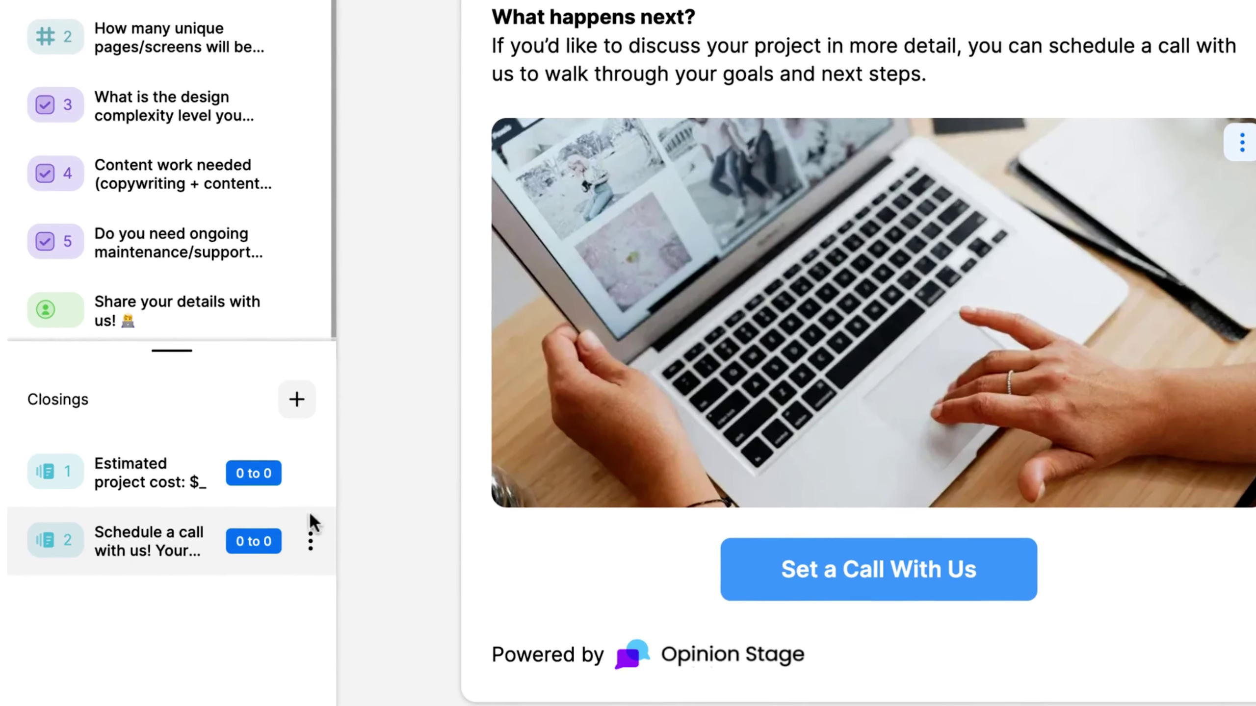
- Set the closing ranges to 0–15000 and 15001–40000 and save them
{"action": "left_click", "coordinate": [257, 542]}
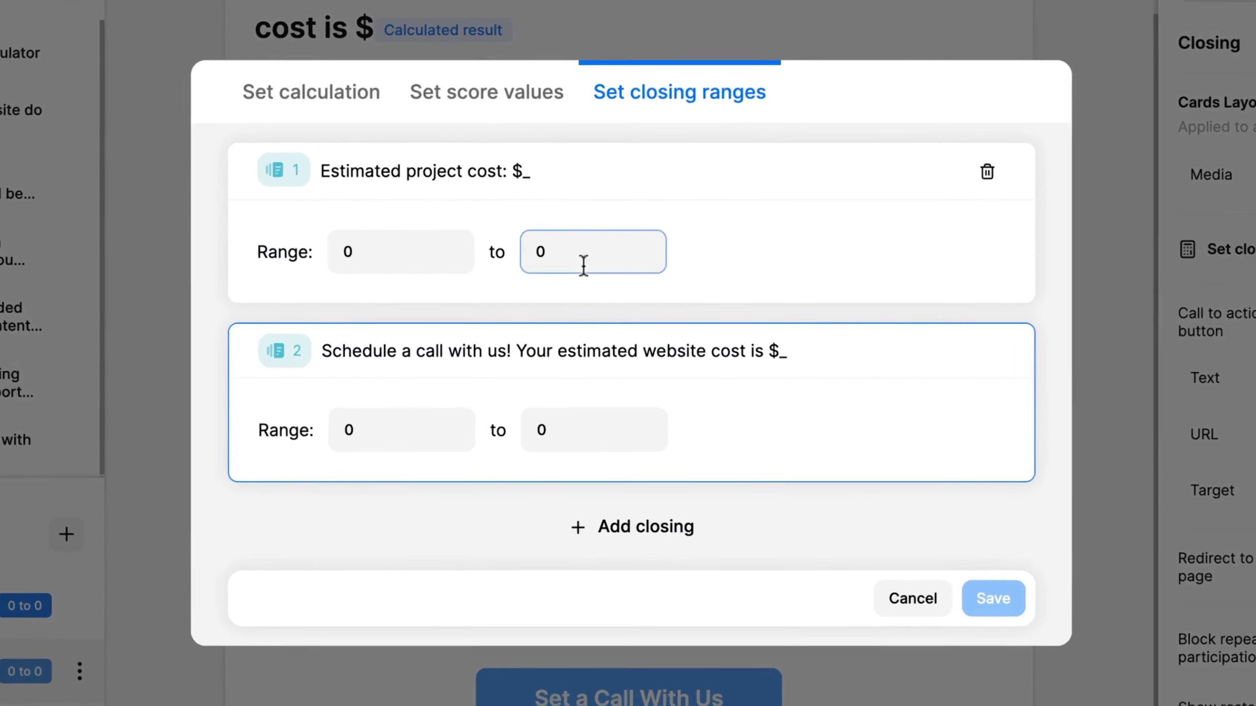
{"action": "left_click", "coordinate": [593, 279]}
{"action": "key", "text": "BackSpace"}
{"action": "type", "text": "15000"}
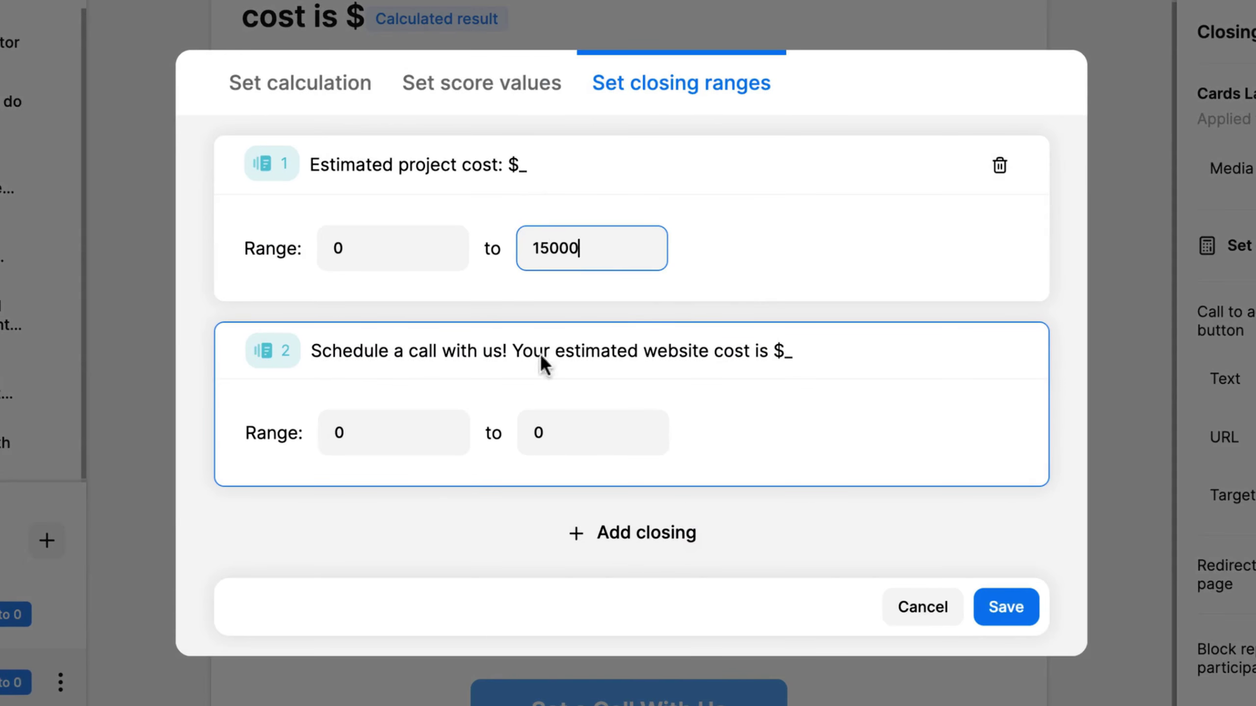
{"action": "left_click", "coordinate": [397, 435]}
{"action": "key", "text": "BackSpace"}
{"action": "type", "text": "15001"}
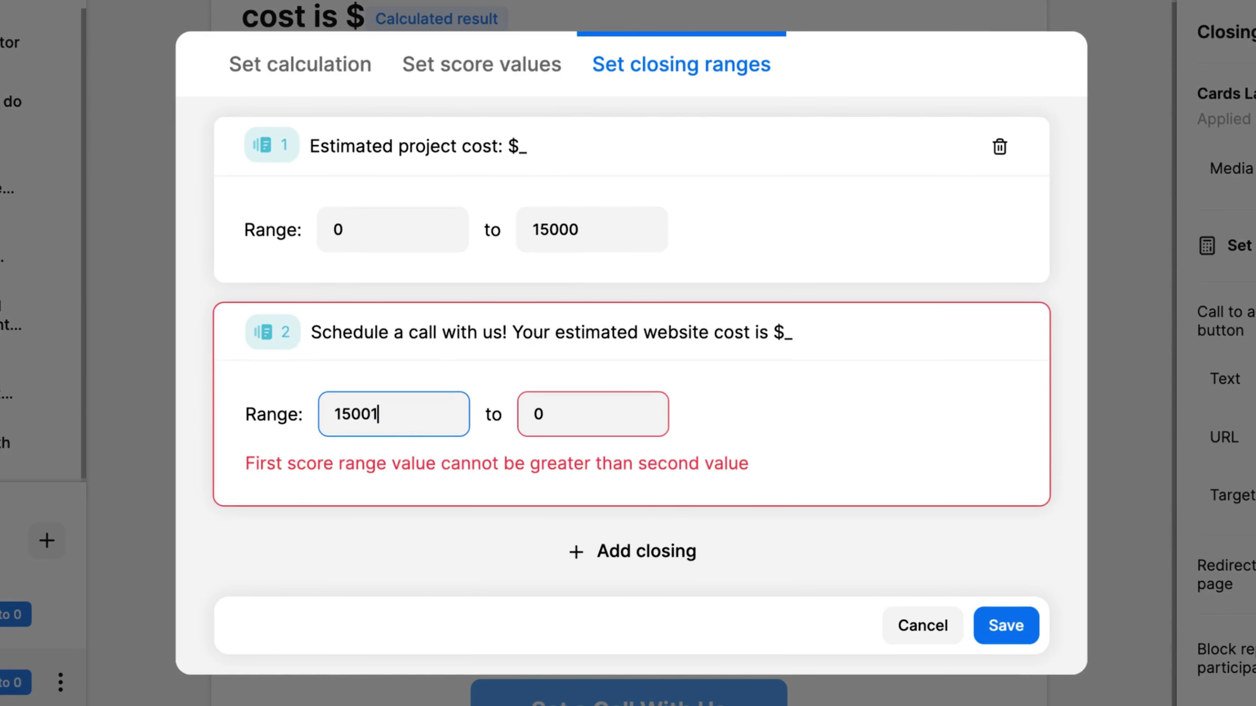
{"action": "left_click", "coordinate": [592, 429]}
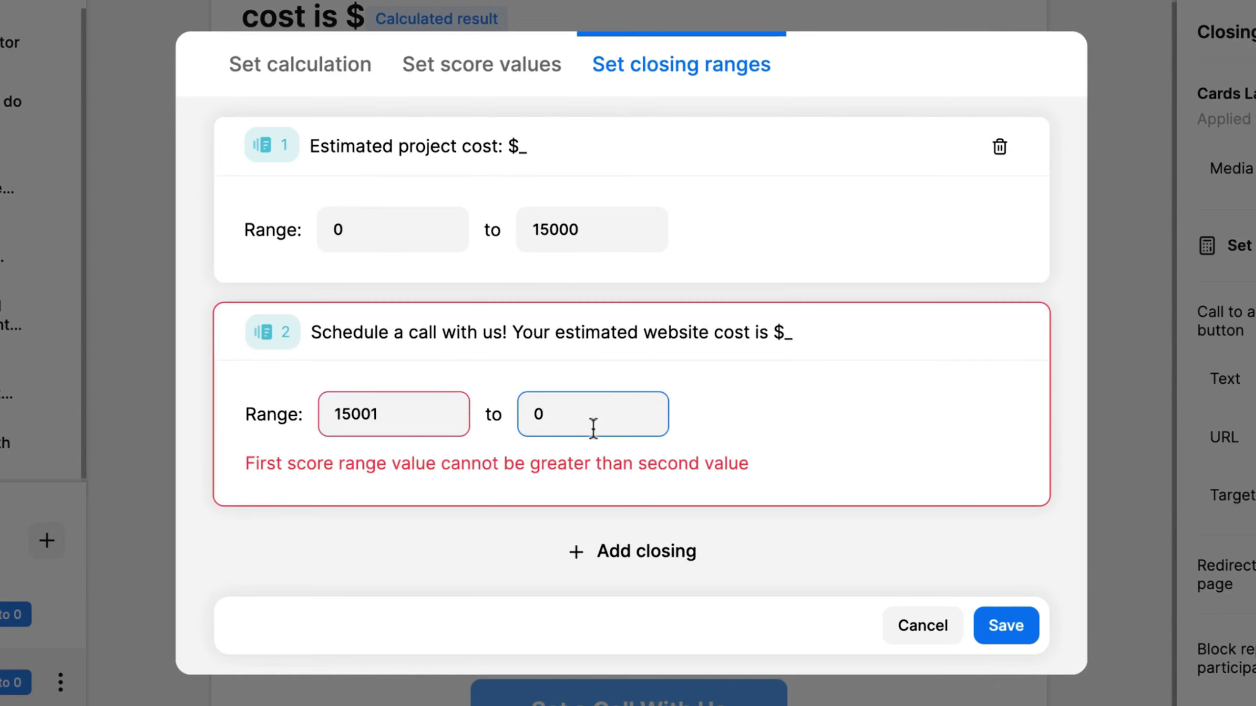
{"action": "key", "text": "BackSpace"}
{"action": "type", "text": "40000"}
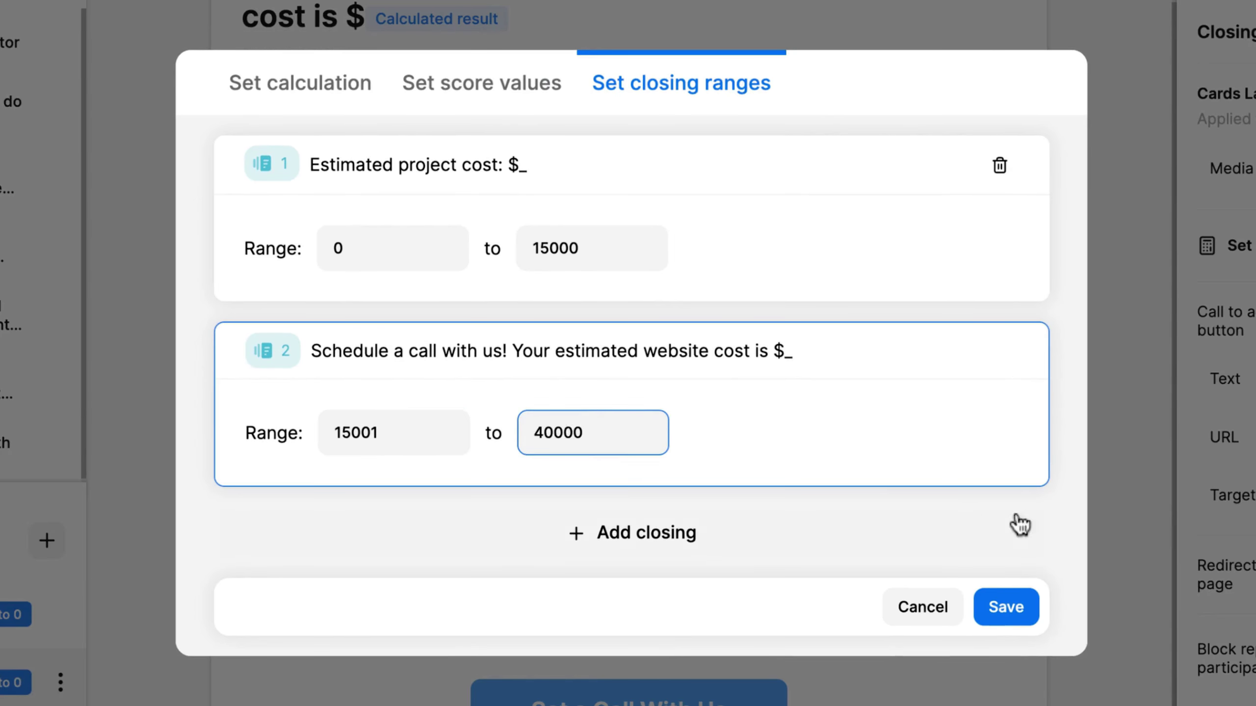
{"action": "left_click", "coordinate": [1032, 611]}
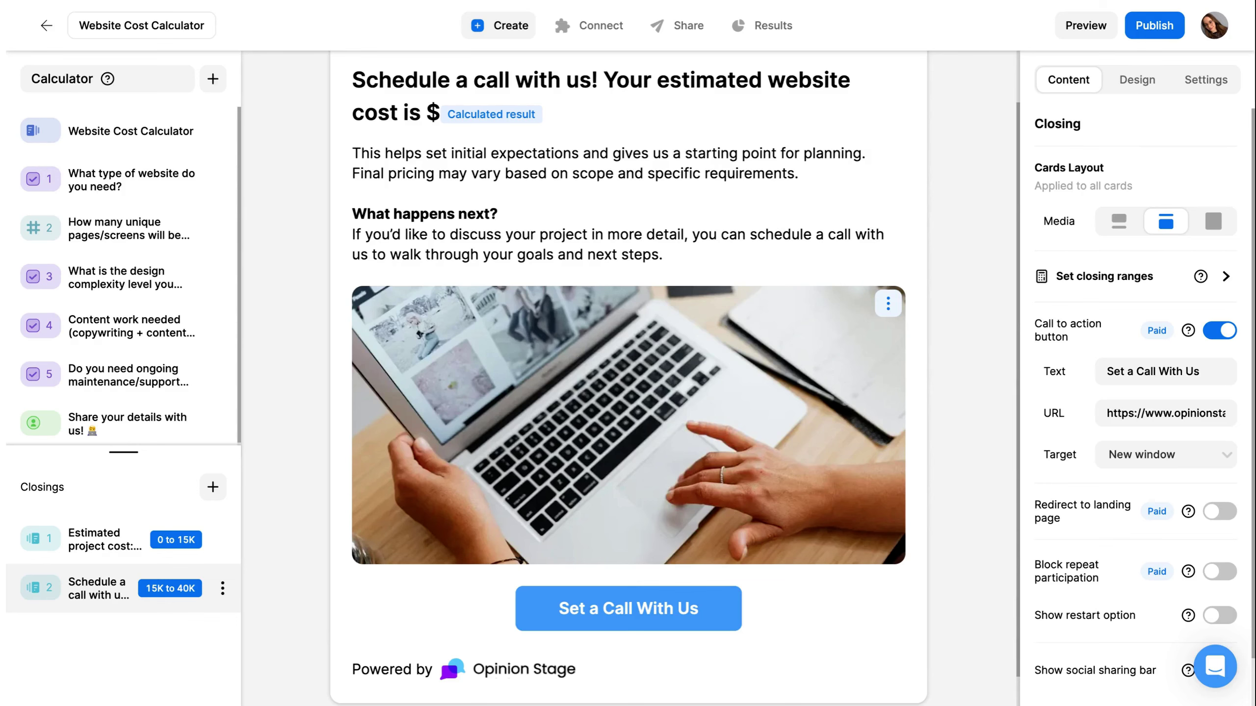
- Apply the custom orange 'New 2' theme from My themes to the calculator
{"action": "left_click", "coordinate": [1137, 81]}
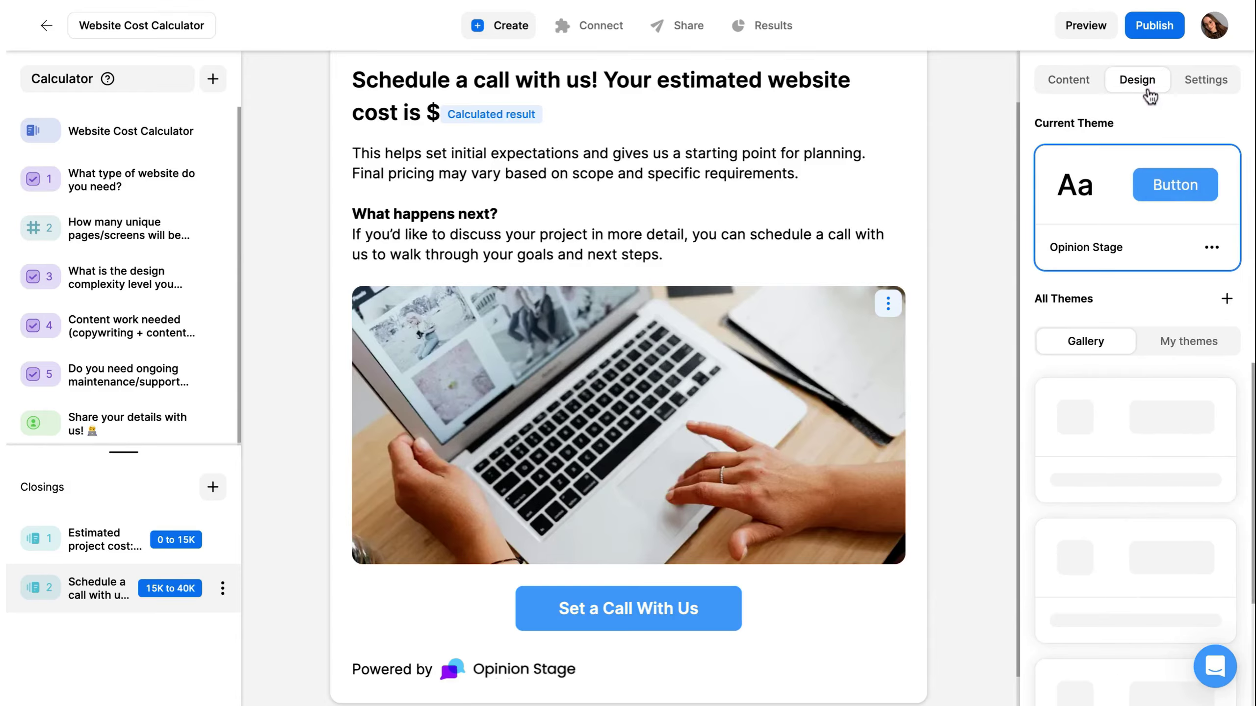
{"action": "scroll", "coordinate": [1176, 466], "scroll_direction": "down", "scroll_amount": 9}
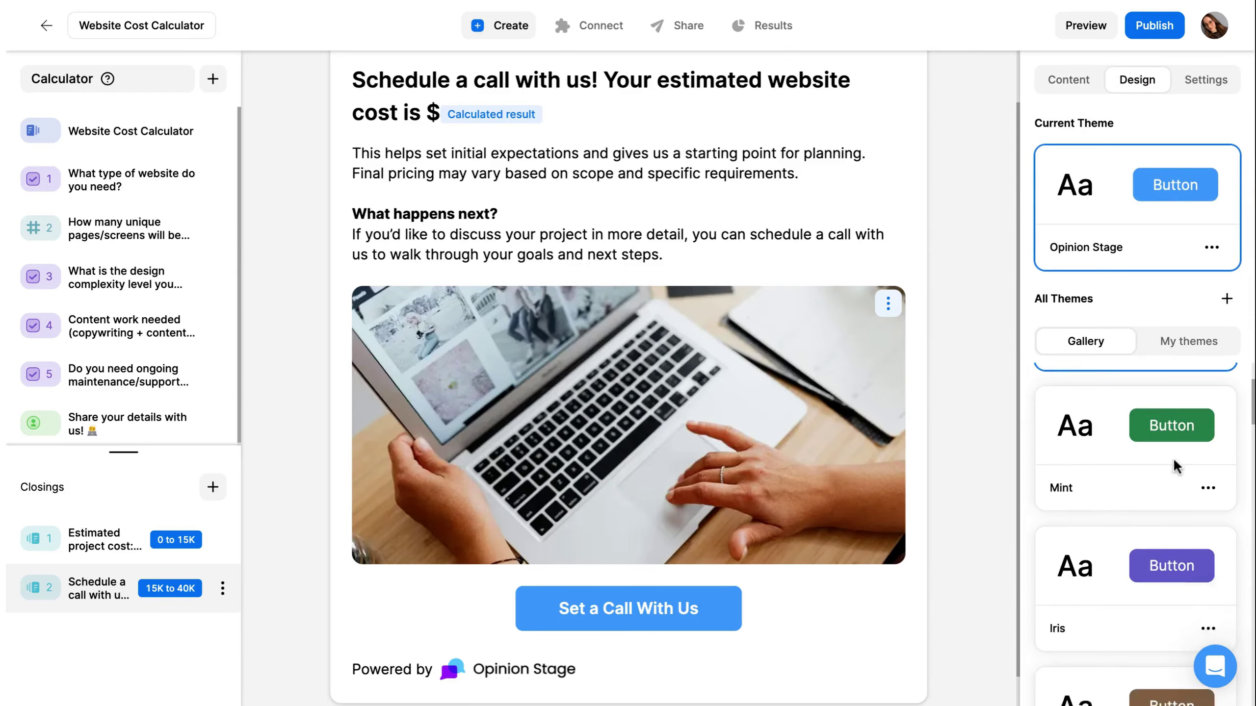
{"action": "scroll", "coordinate": [1175, 466], "scroll_direction": "down", "scroll_amount": 10}
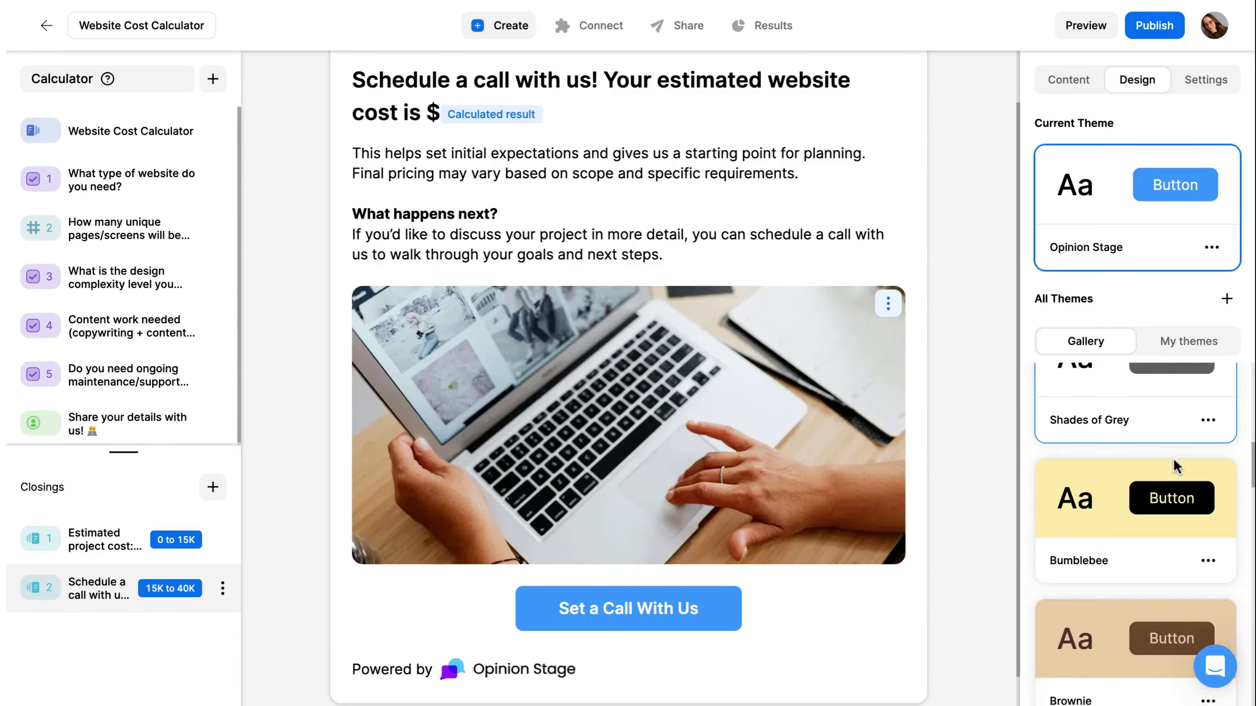
{"action": "scroll", "coordinate": [1176, 466], "scroll_direction": "down", "scroll_amount": 8}
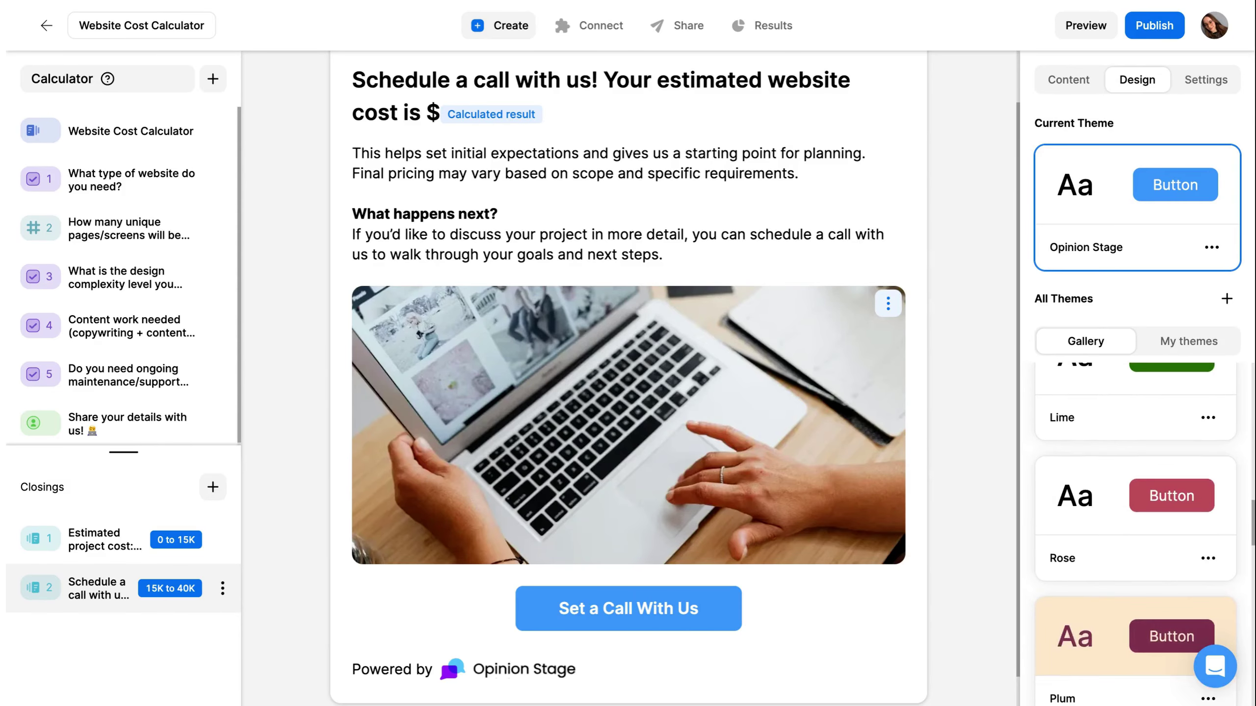
{"action": "left_click", "coordinate": [1179, 346]}
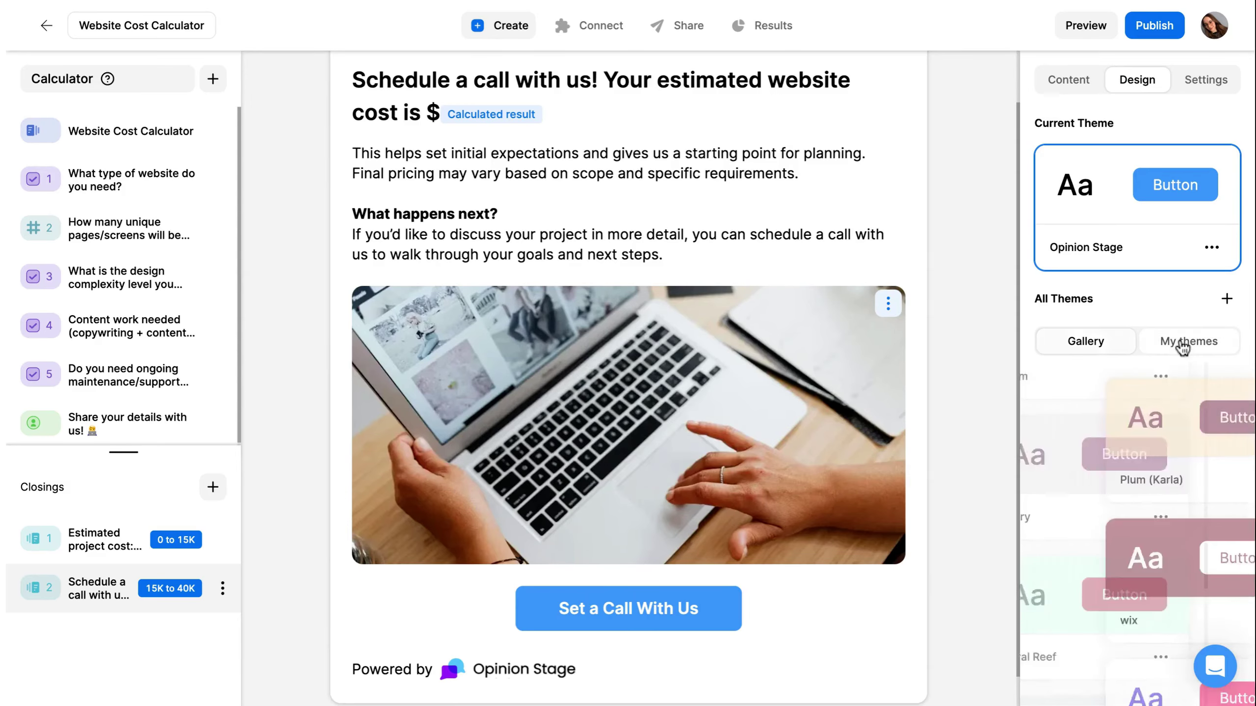
{"action": "scroll", "coordinate": [1162, 539], "scroll_direction": "down", "scroll_amount": 5}
{"action": "scroll", "coordinate": [1162, 554], "scroll_direction": "down", "scroll_amount": 2}
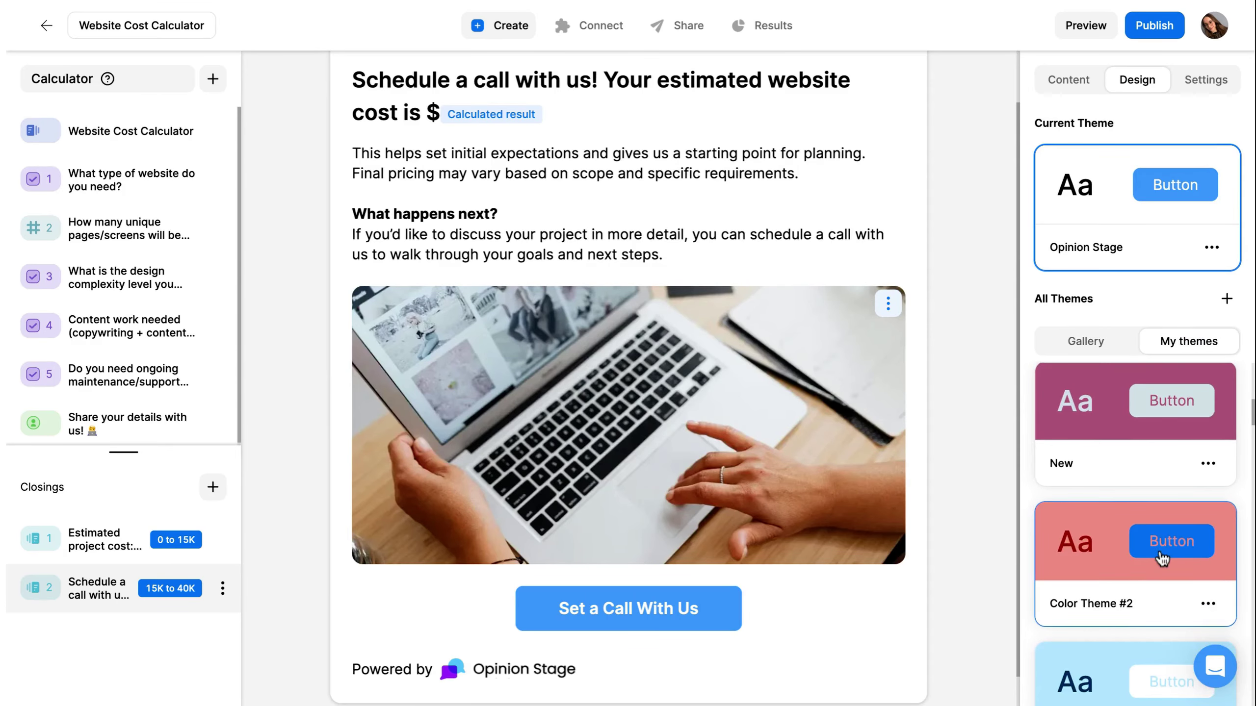
{"action": "scroll", "coordinate": [1163, 553], "scroll_direction": "up", "scroll_amount": 3}
{"action": "left_click", "coordinate": [1126, 465]}
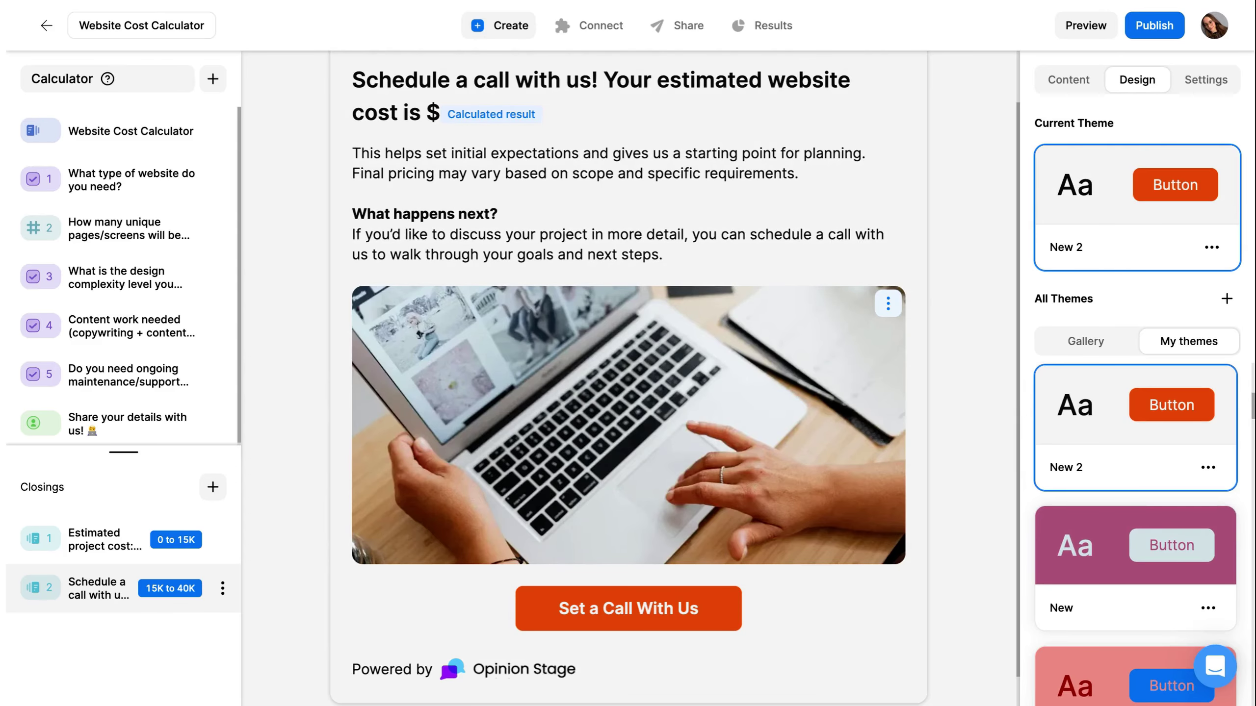
{"action": "left_click", "coordinate": [1206, 80]}
- Turn on Remove Opinion Stage branding and set the navigation bar type to Progress bar
{"action": "left_click", "coordinate": [1216, 480]}
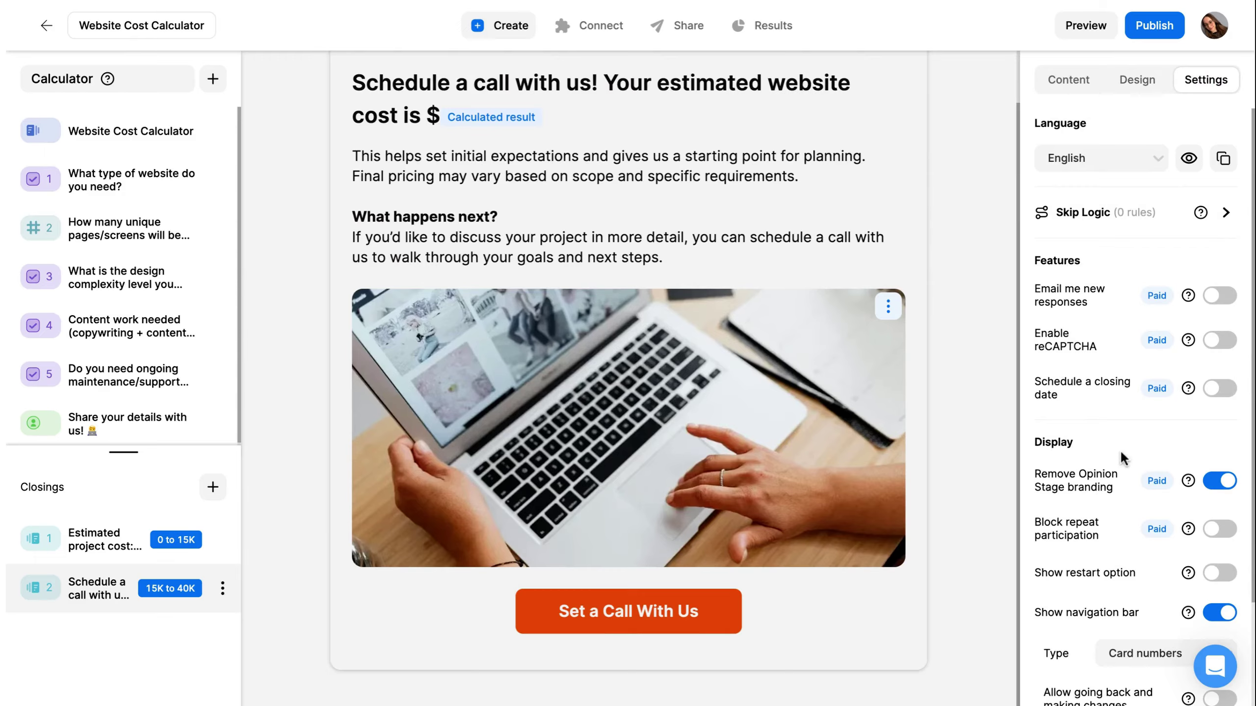
{"action": "scroll", "coordinate": [1120, 450], "scroll_direction": "down", "scroll_amount": 2}
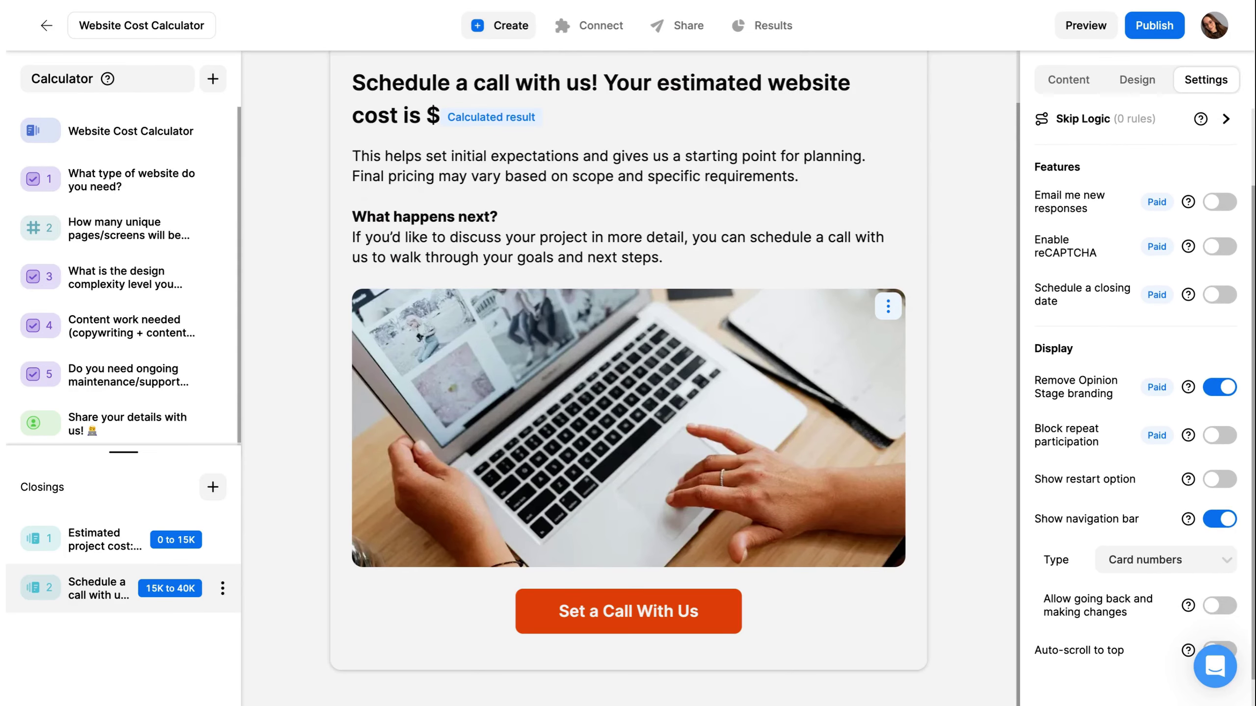
{"action": "left_click", "coordinate": [1130, 557]}
{"action": "left_click", "coordinate": [1137, 626]}
{"action": "left_click", "coordinate": [601, 30]}
{"action": "scroll", "coordinate": [595, 202], "scroll_direction": "down", "scroll_amount": 1}
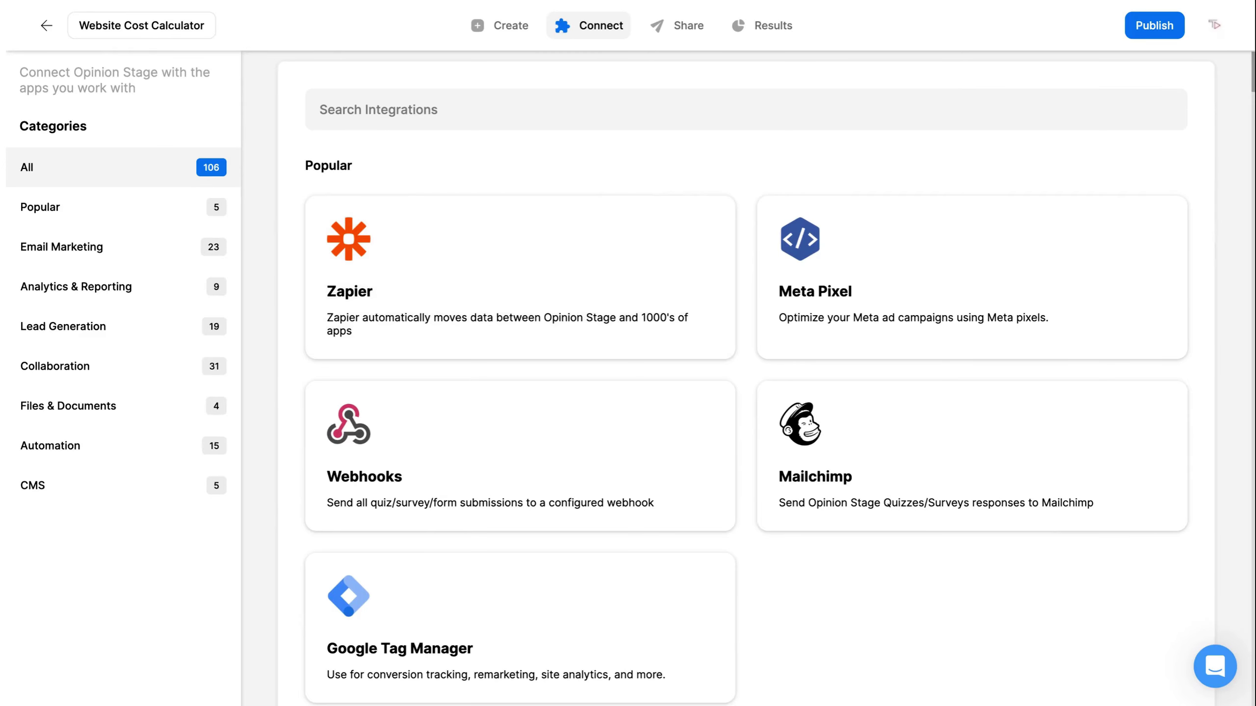
{"action": "left_click", "coordinate": [515, 34]}
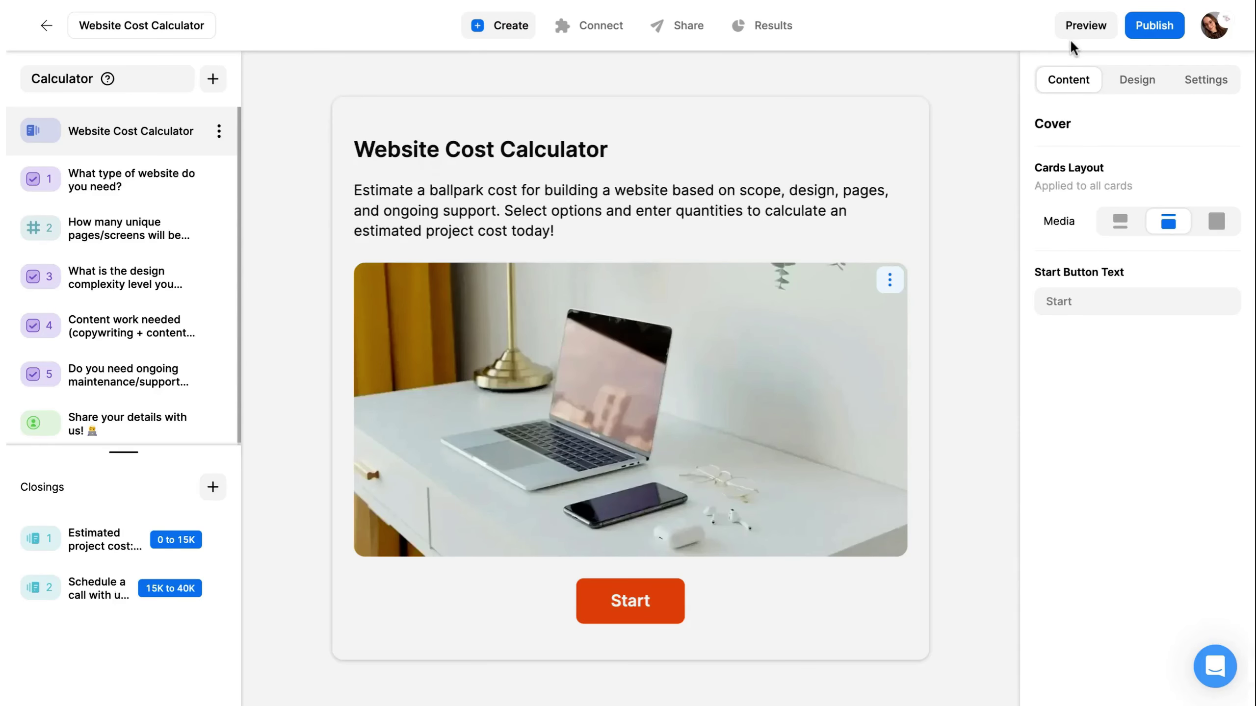
- Preview the calculator: Business site with CMS, 5 pages, Moderate custom design, Light content, No support
{"action": "left_click", "coordinate": [1085, 27]}
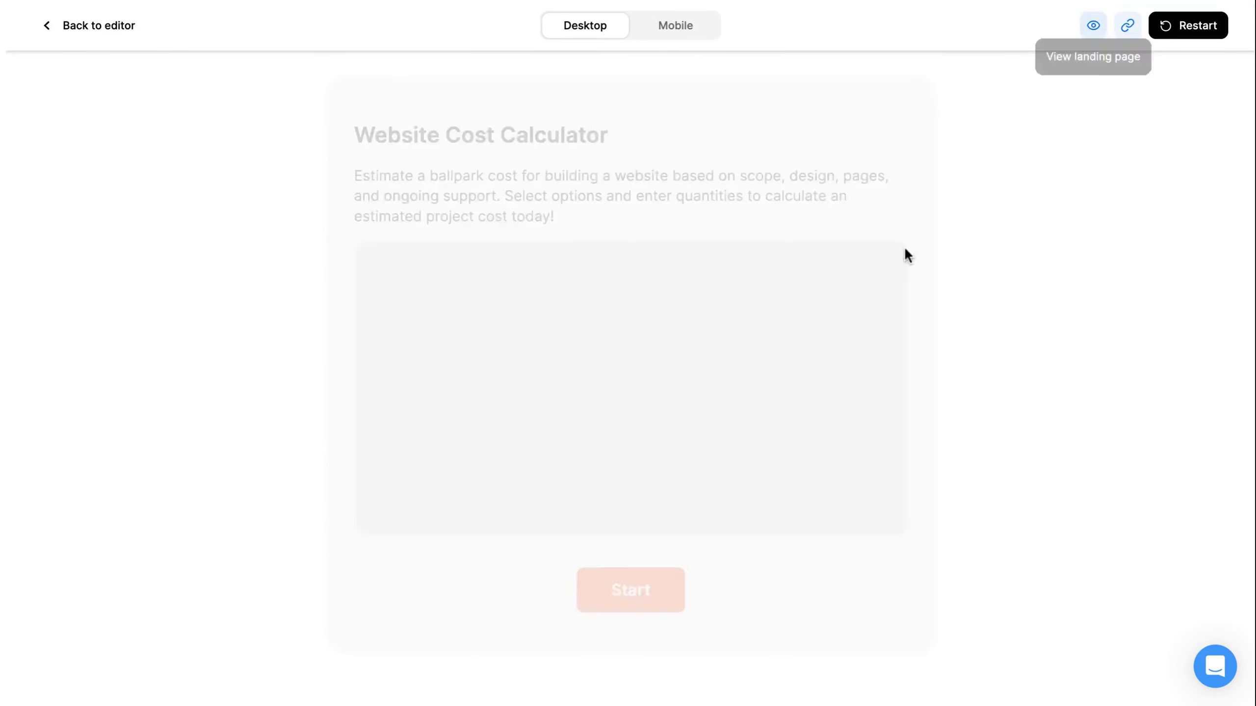
{"action": "left_click", "coordinate": [638, 611]}
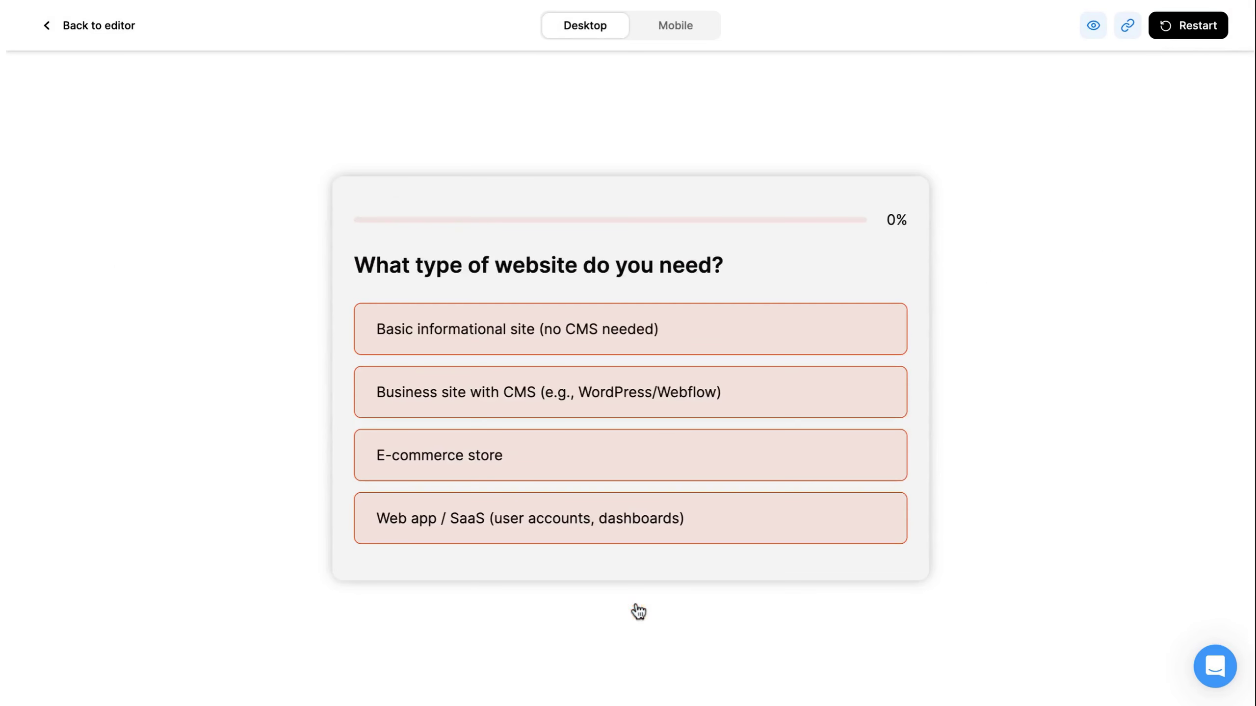
{"action": "left_click", "coordinate": [551, 417]}
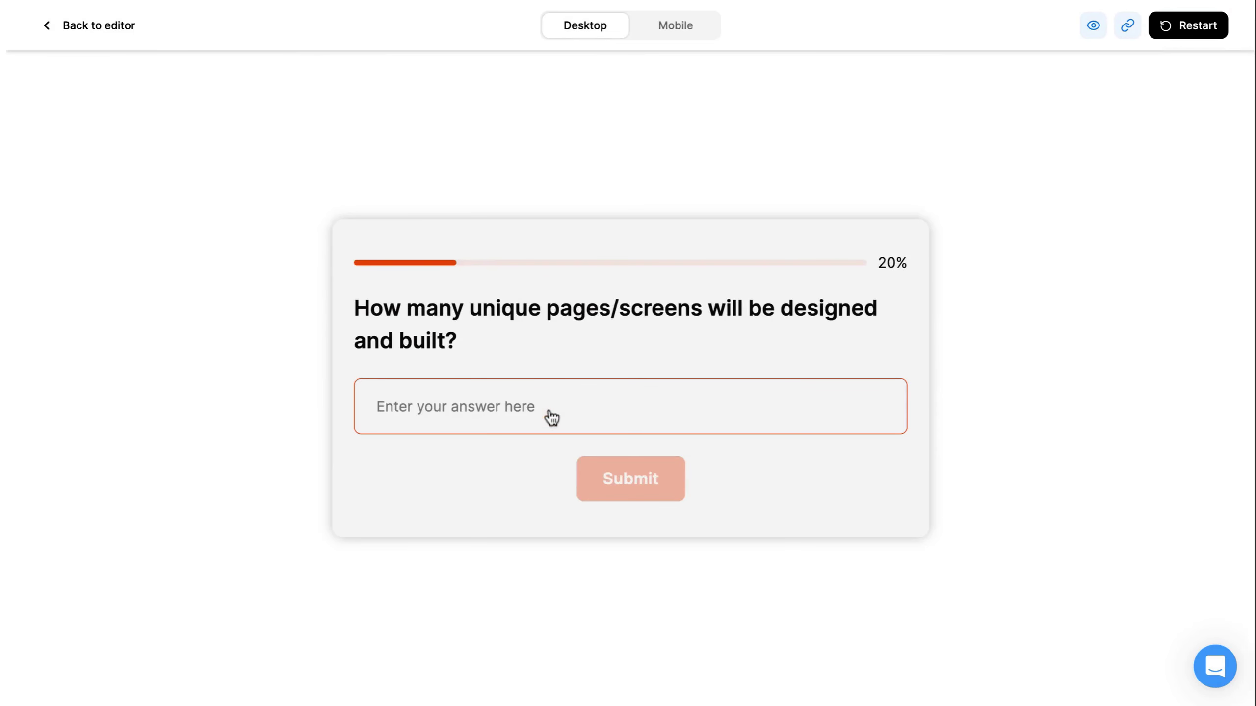
{"action": "type", "text": "5"}
{"action": "left_click", "coordinate": [636, 476]}
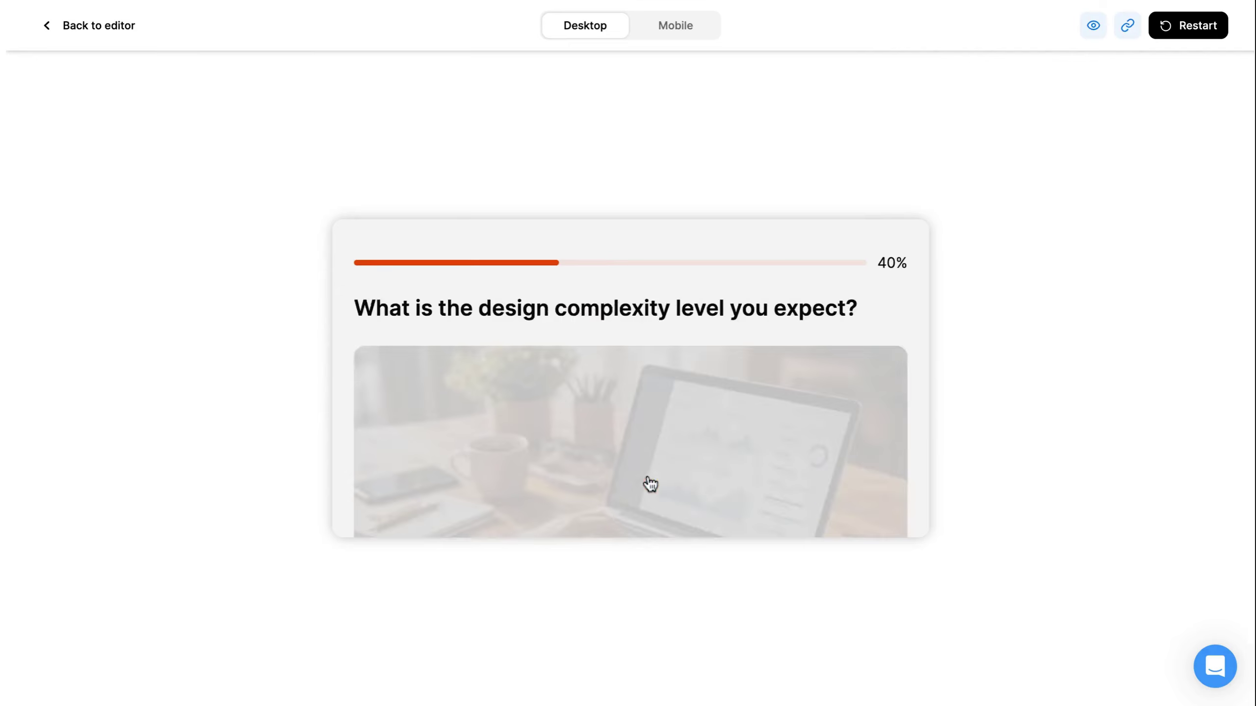
{"action": "scroll", "coordinate": [598, 458], "scroll_direction": "down", "scroll_amount": 2}
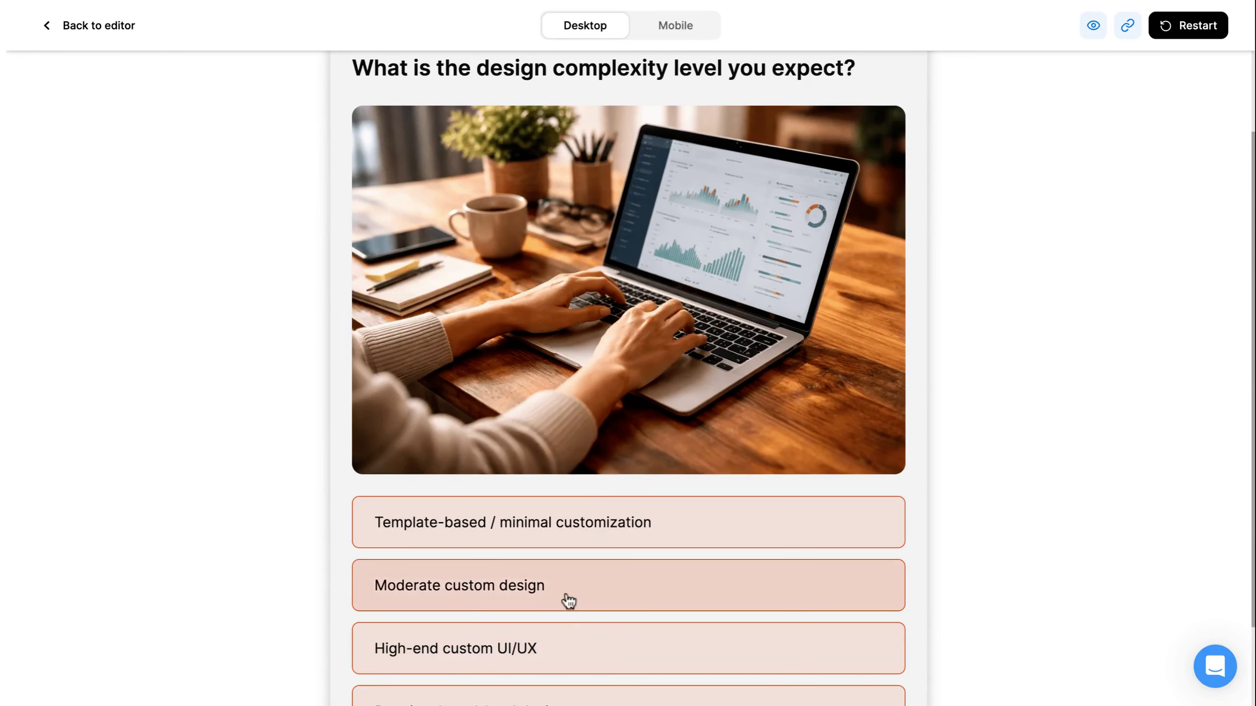
{"action": "left_click", "coordinate": [569, 601]}
{"action": "left_click", "coordinate": [510, 632]}
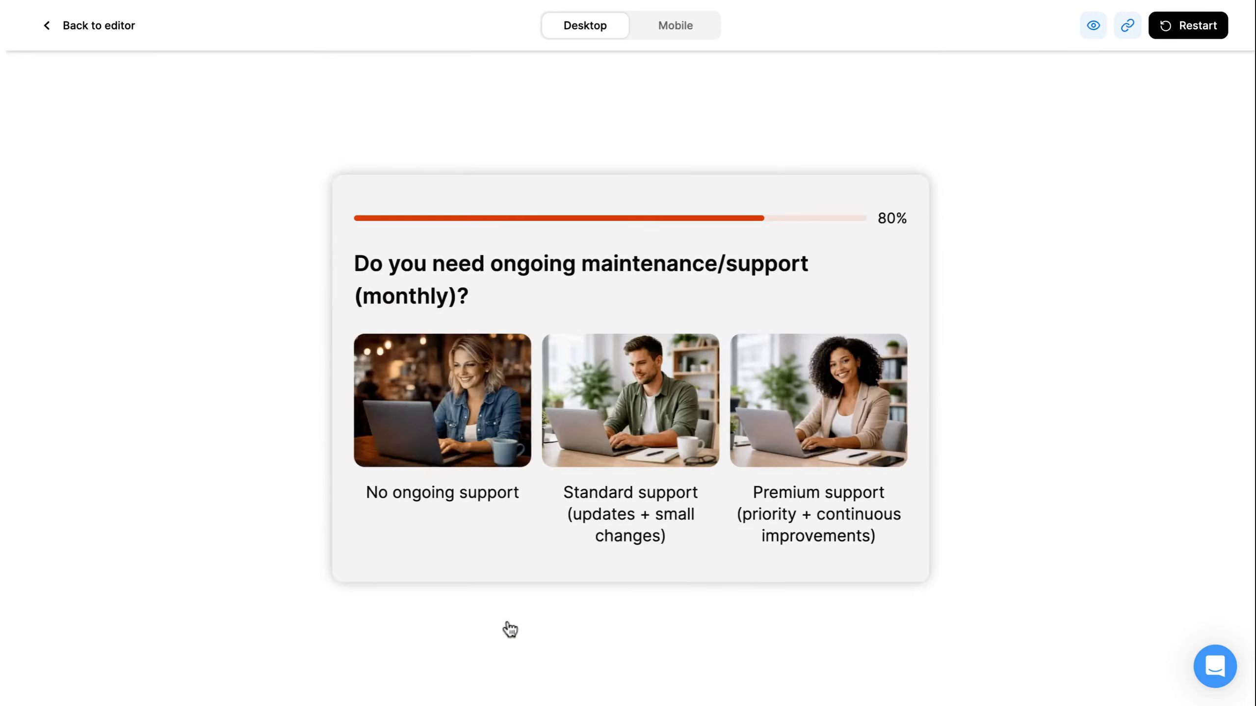
{"action": "left_click", "coordinate": [483, 463]}
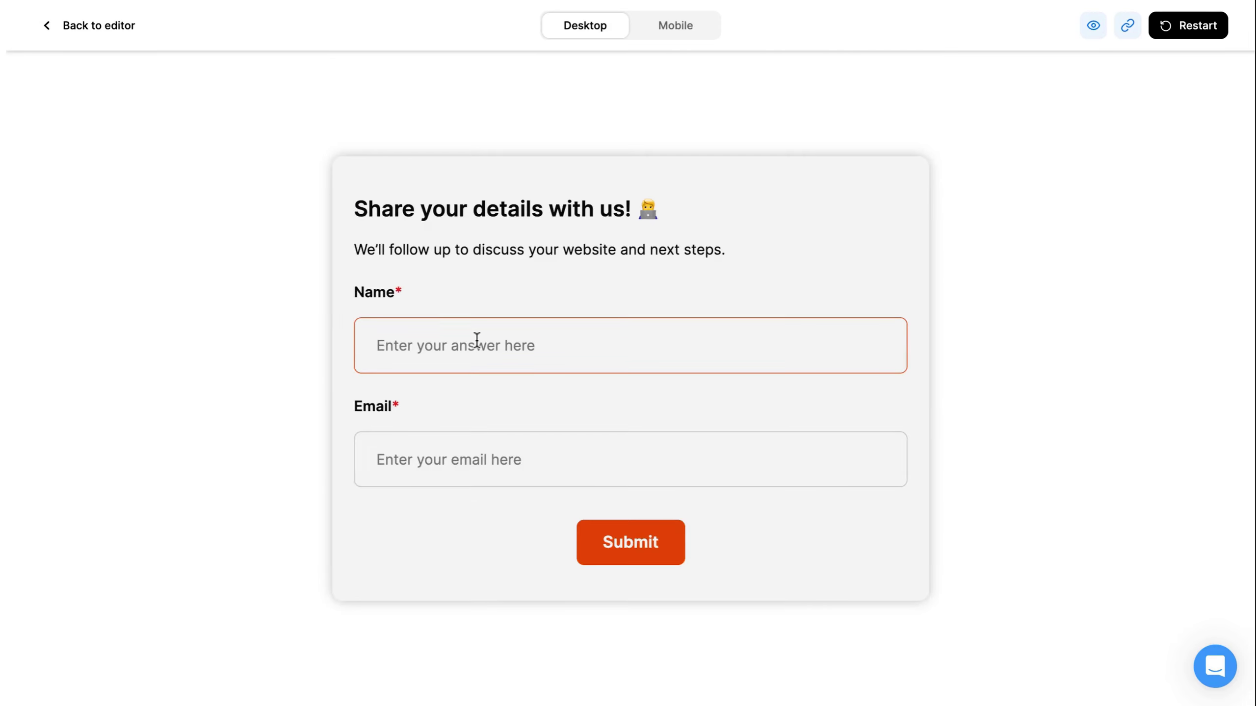
- Enter the respondent's name and e-mail, submit for the $6,250 estimate, and return to the editor
{"action": "type", "text": "Katrina"}
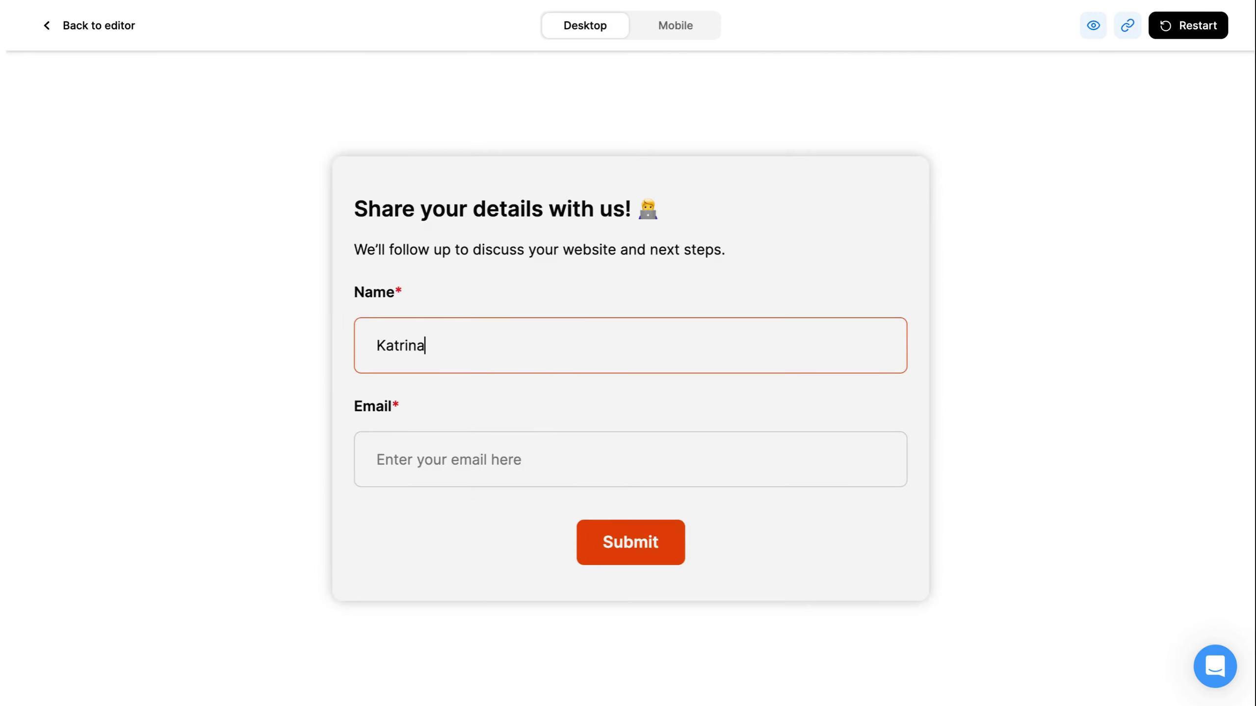
{"action": "left_click", "coordinate": [493, 467]}
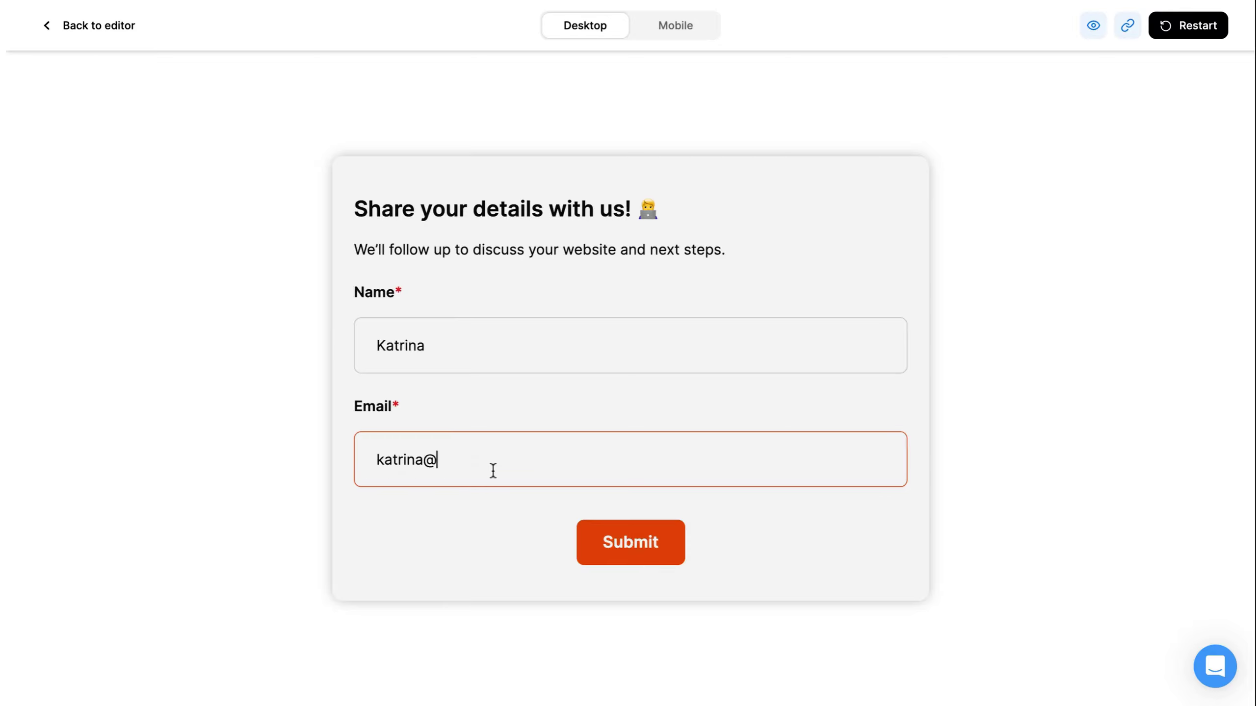
{"action": "key", "text": "Return"}
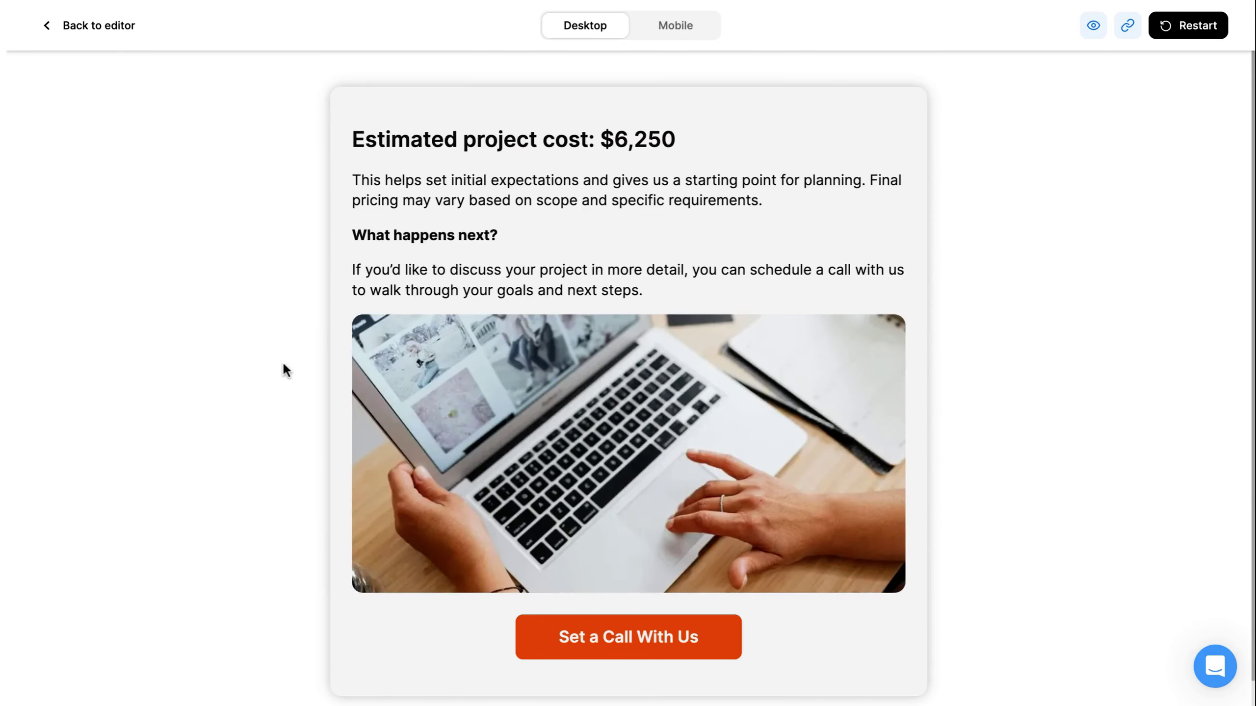
{"action": "left_click", "coordinate": [99, 26]}
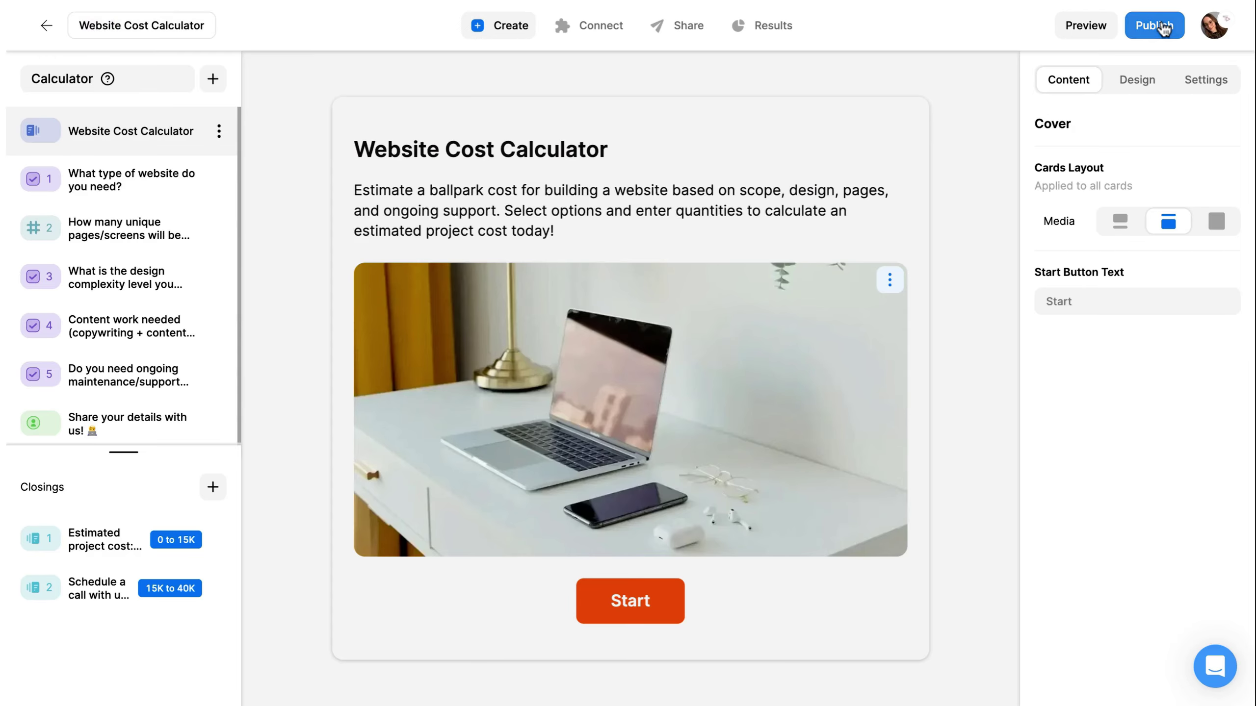
- Publish the calculator, view its share link, and check Results showing 11 responses
{"action": "left_click", "coordinate": [1153, 25]}
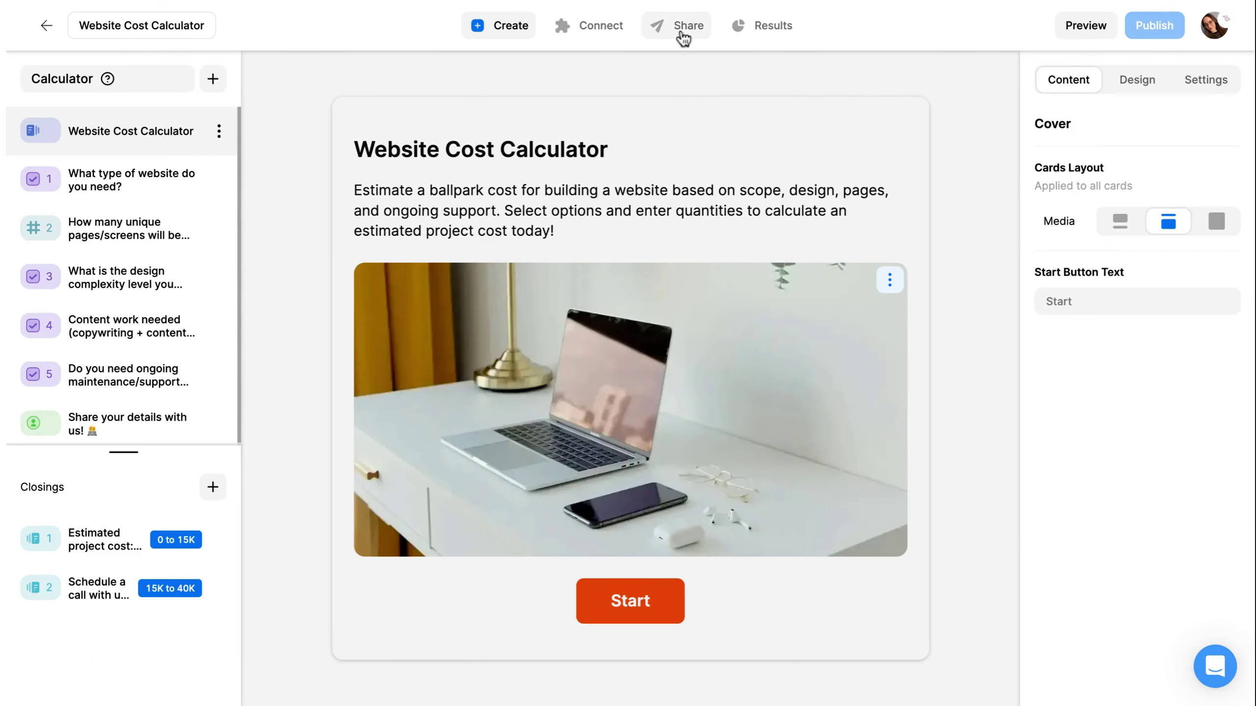
{"action": "left_click", "coordinate": [684, 38]}
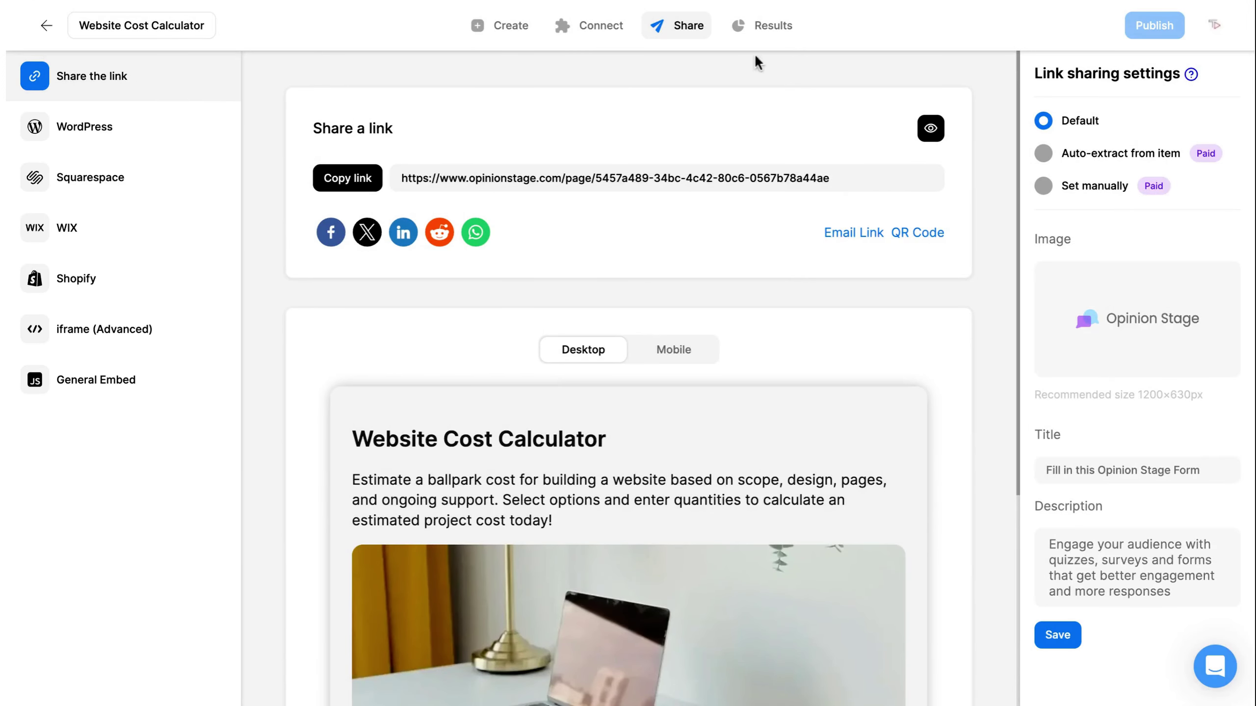
{"action": "left_click", "coordinate": [772, 30]}
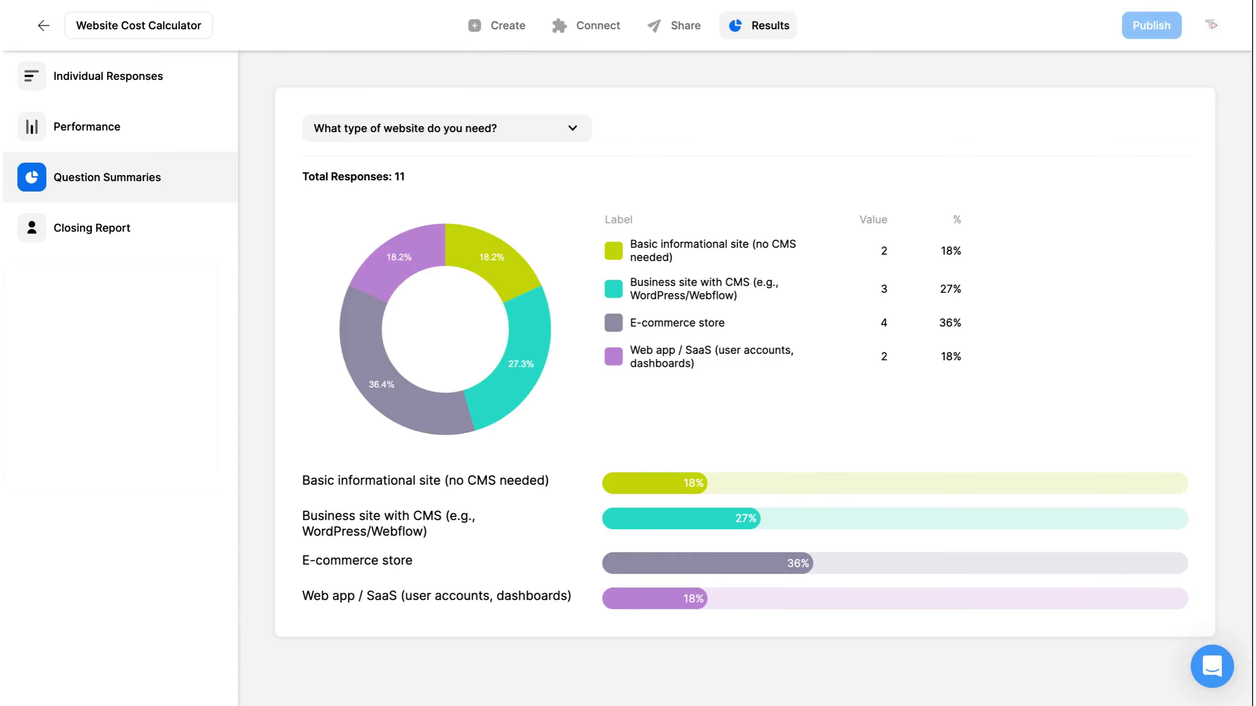
- Review individual responses, then the Performance report (11 views, 0:12 average time, 77 engagements) with support chat open
{"action": "left_click", "coordinate": [161, 88]}
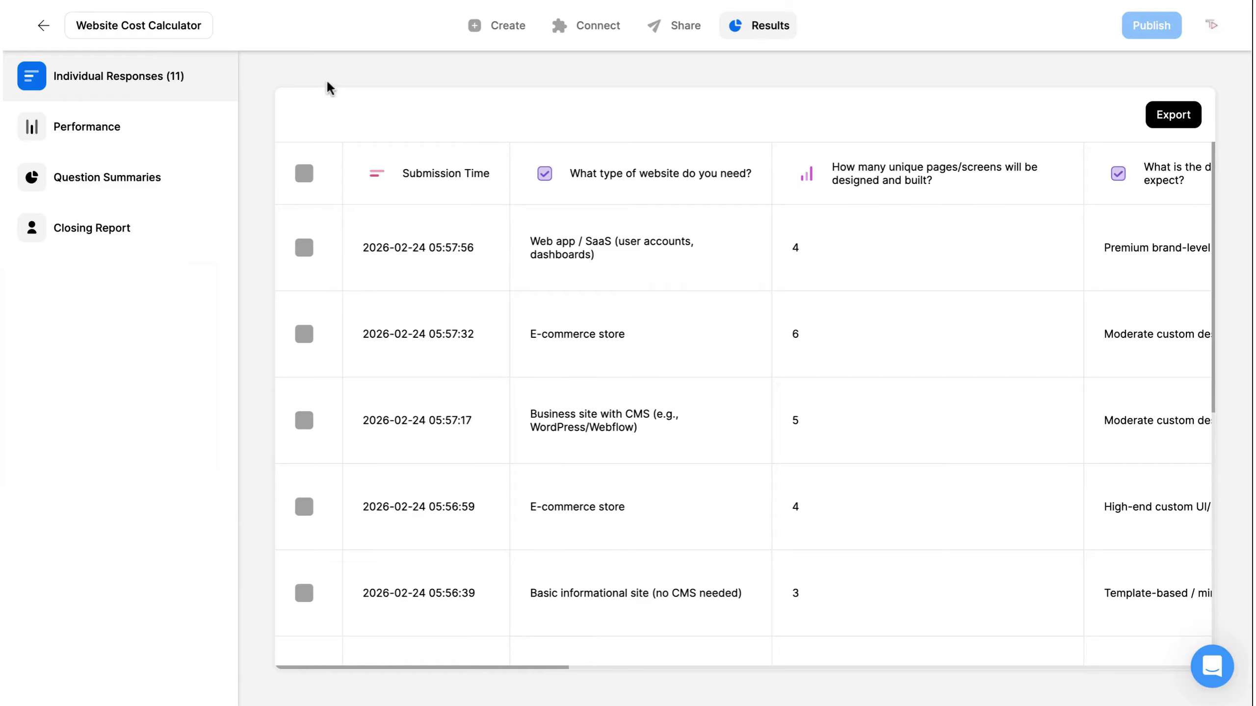
{"action": "left_click", "coordinate": [148, 135]}
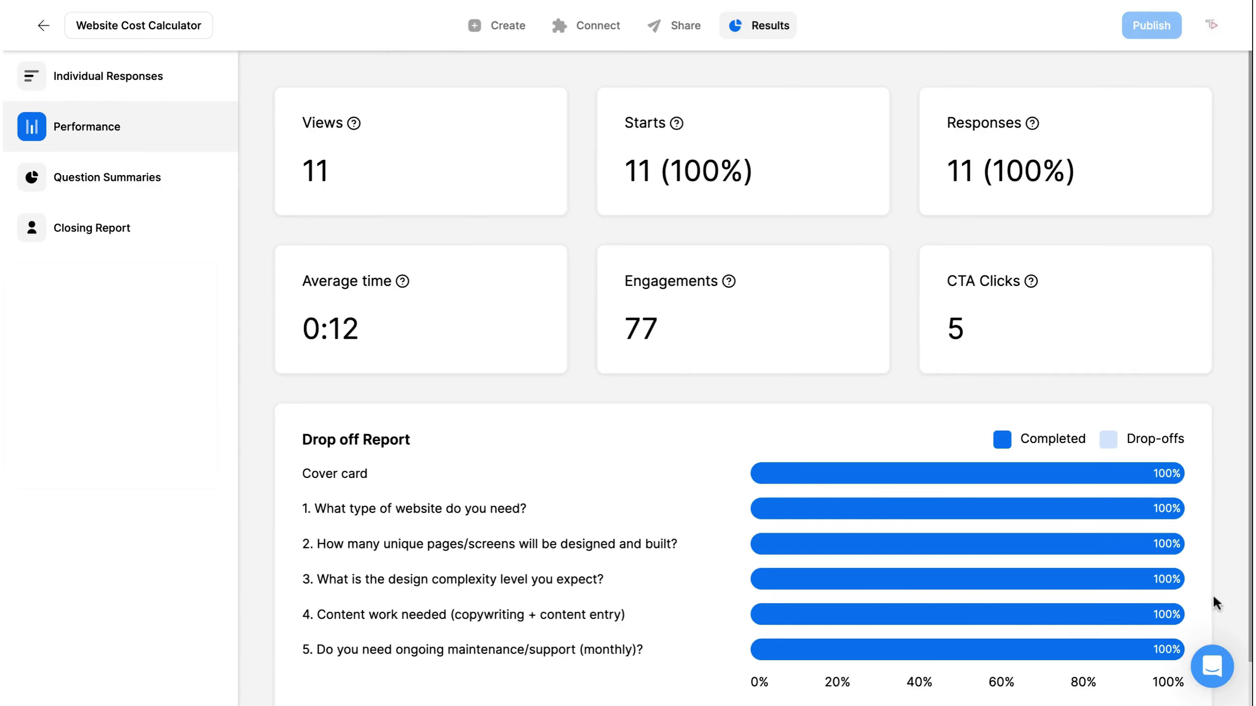
{"action": "left_click", "coordinate": [1225, 678]}
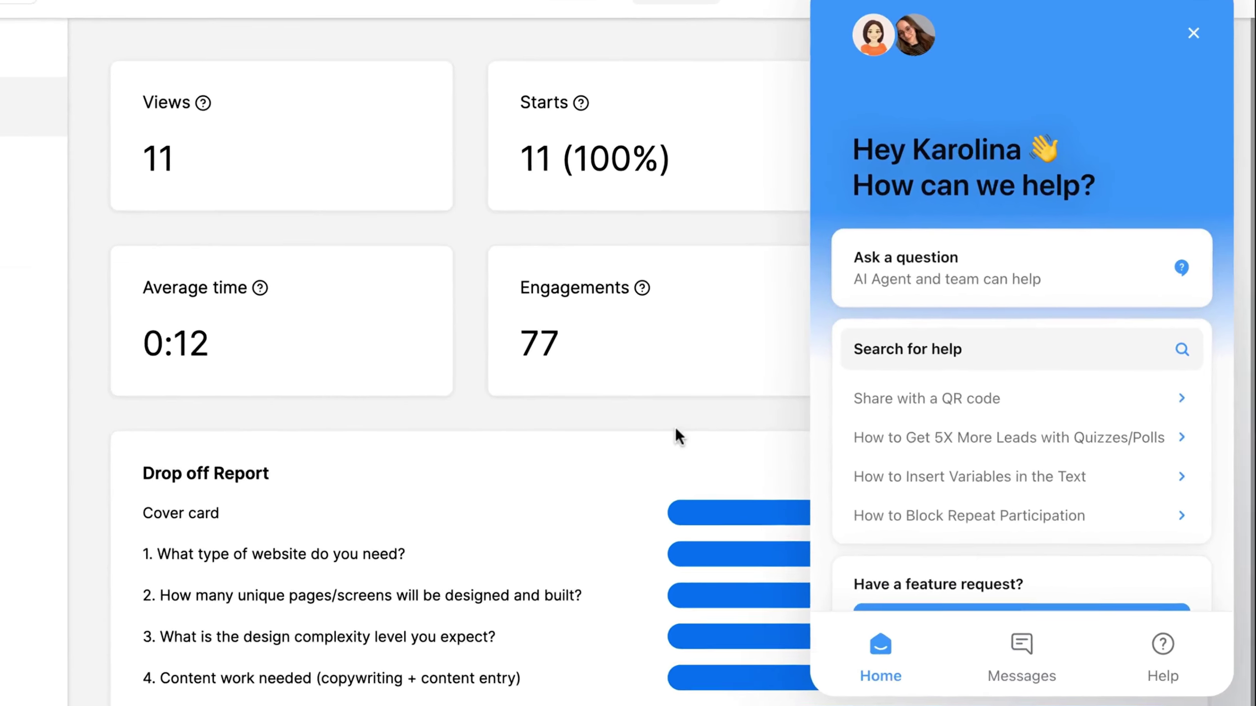